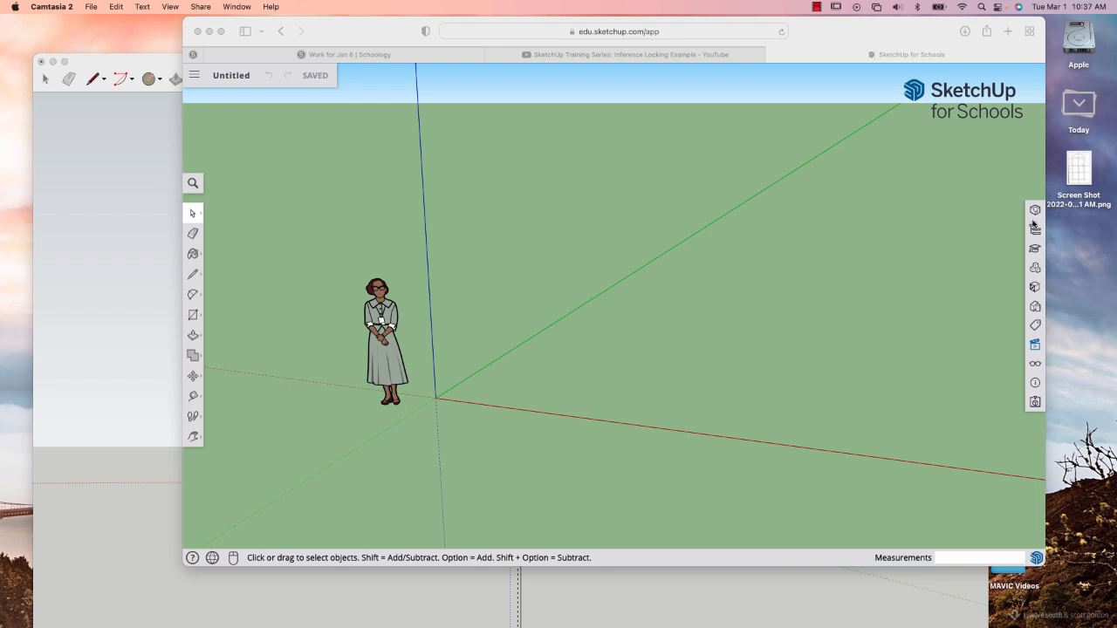
Switch the model to the standard top view using the Scenes views.
{"action": "left_click", "coordinate": [1034, 347]}
{"action": "left_click", "coordinate": [1034, 346]}
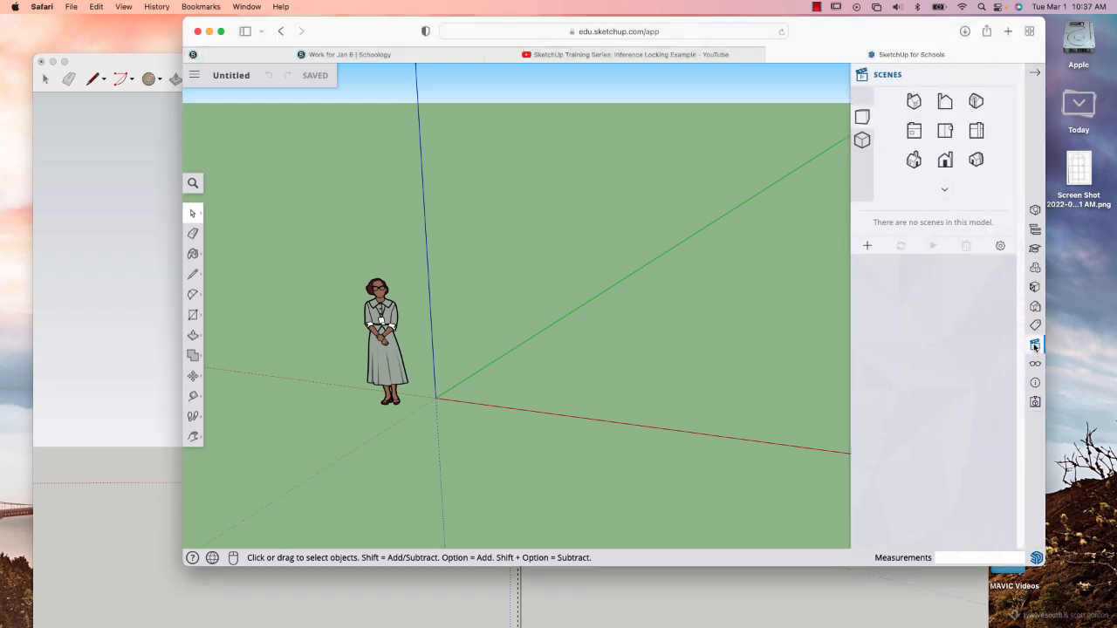
{"action": "left_click", "coordinate": [945, 131]}
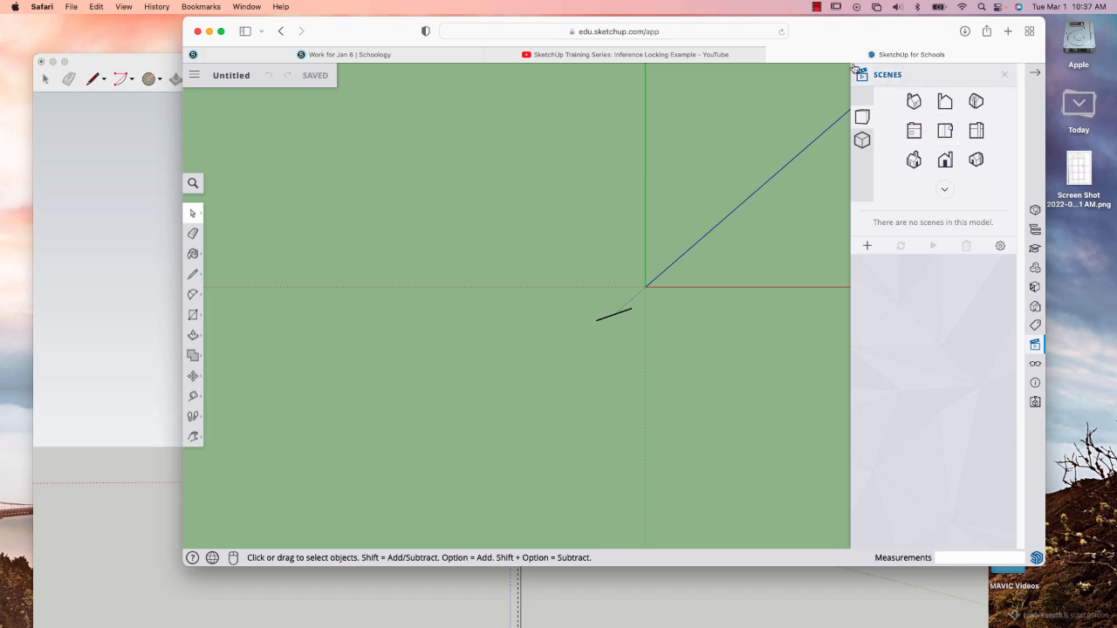
{"action": "left_click", "coordinate": [817, 9]}
{"action": "left_click", "coordinate": [833, 35]}
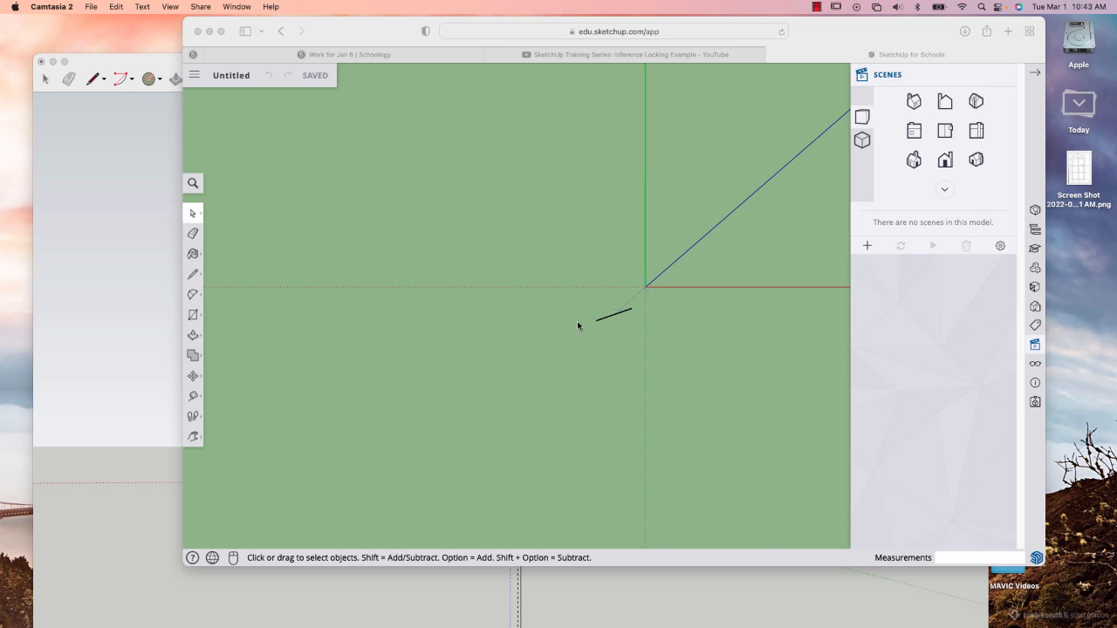
{"action": "left_click", "coordinate": [539, 299]}
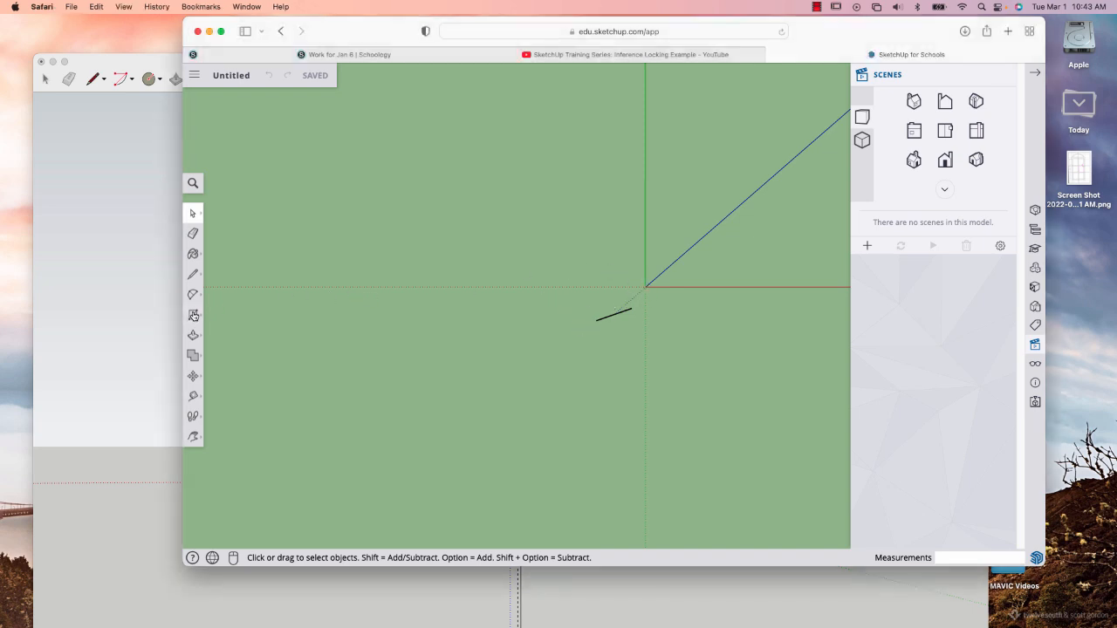
Draw a 12 m by 10 m rectangle on the ground starting from the origin.
{"action": "left_click", "coordinate": [193, 315]}
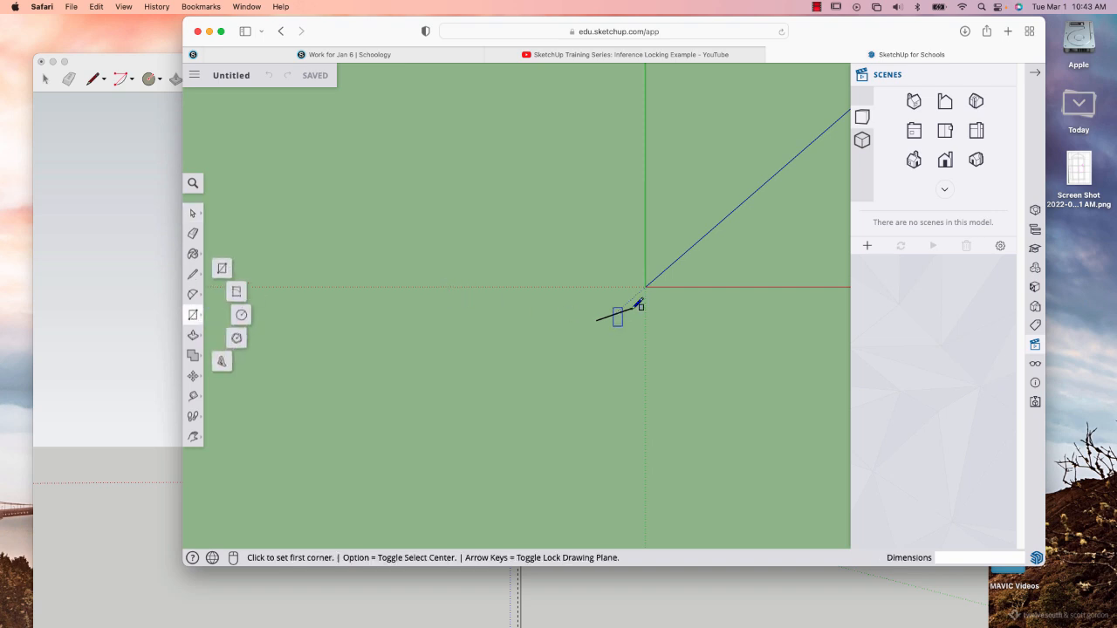
{"action": "left_click", "coordinate": [646, 287]}
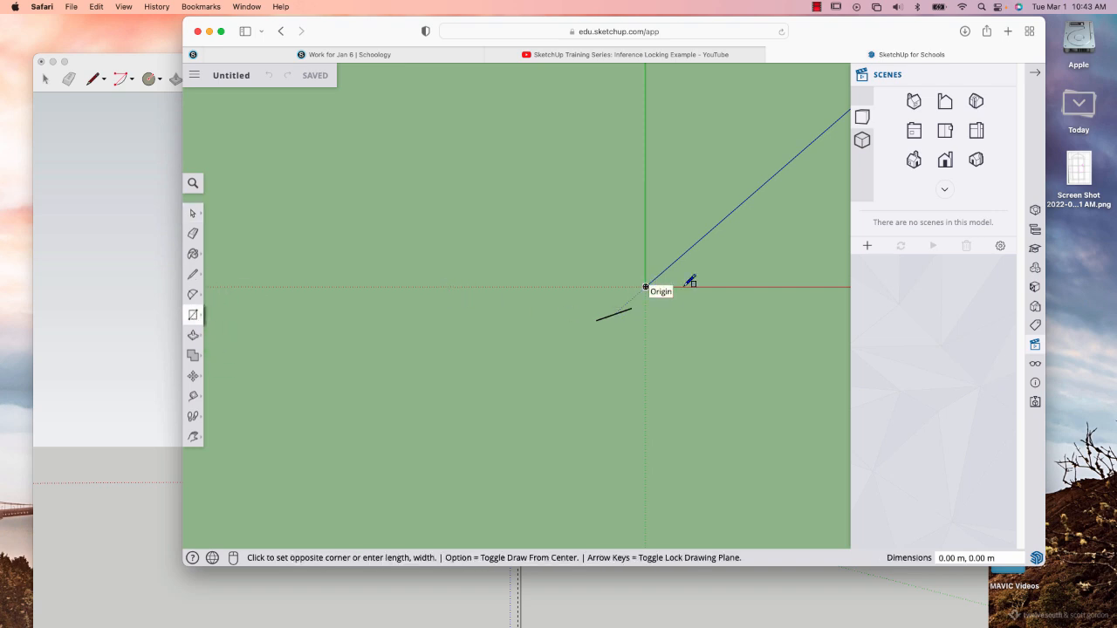
{"action": "left_click", "coordinate": [760, 201]}
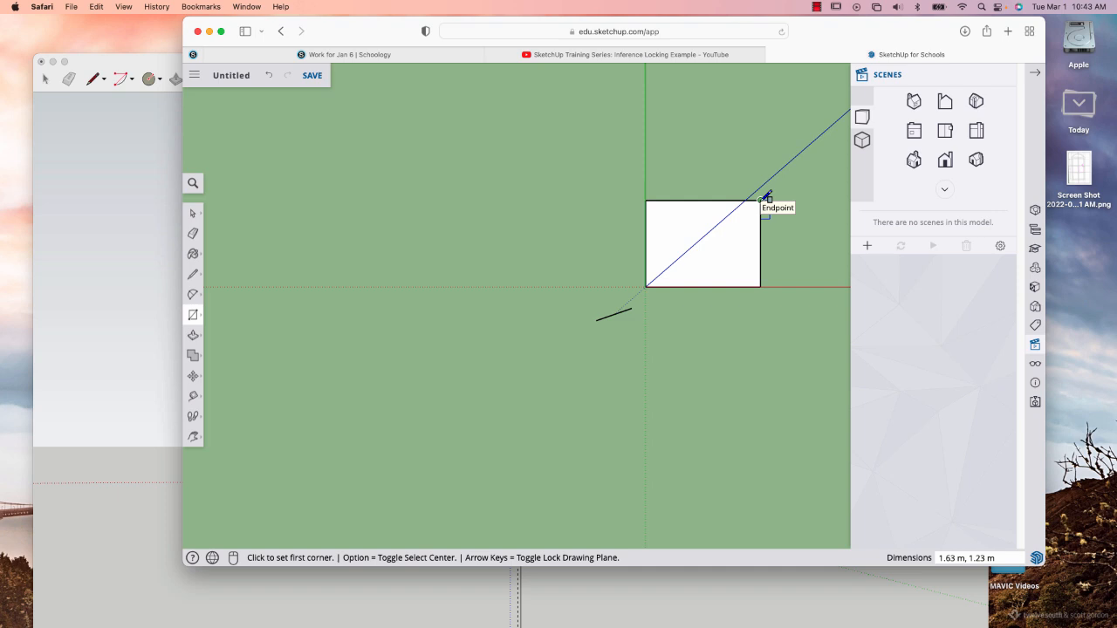
{"action": "type", "text": "12"}
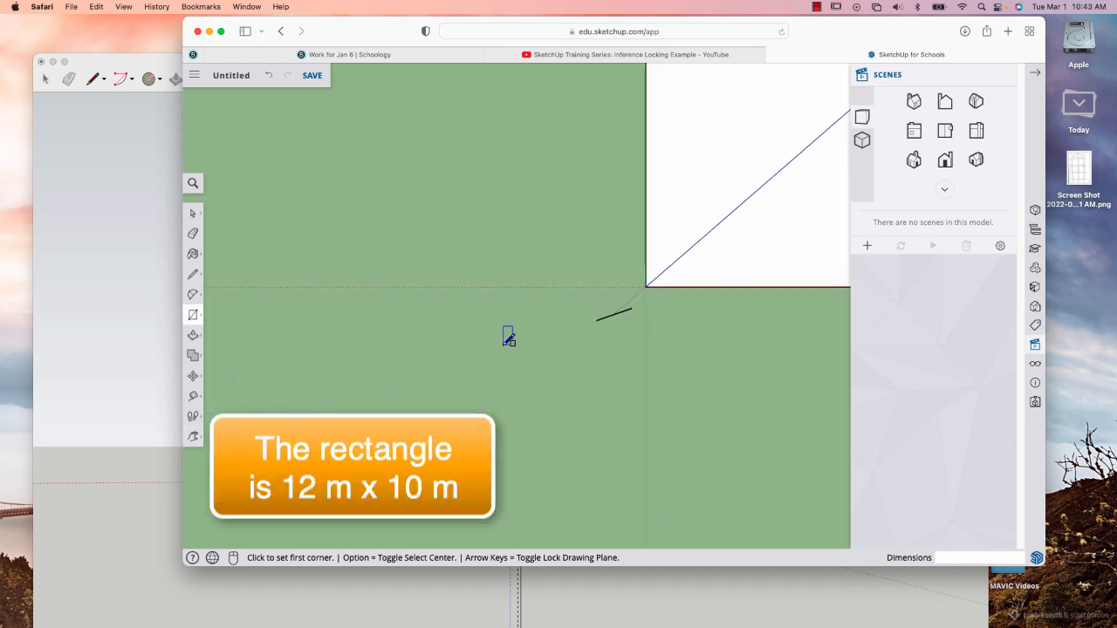
{"action": "scroll", "coordinate": [507, 336], "scroll_direction": "down", "scroll_amount": 2}
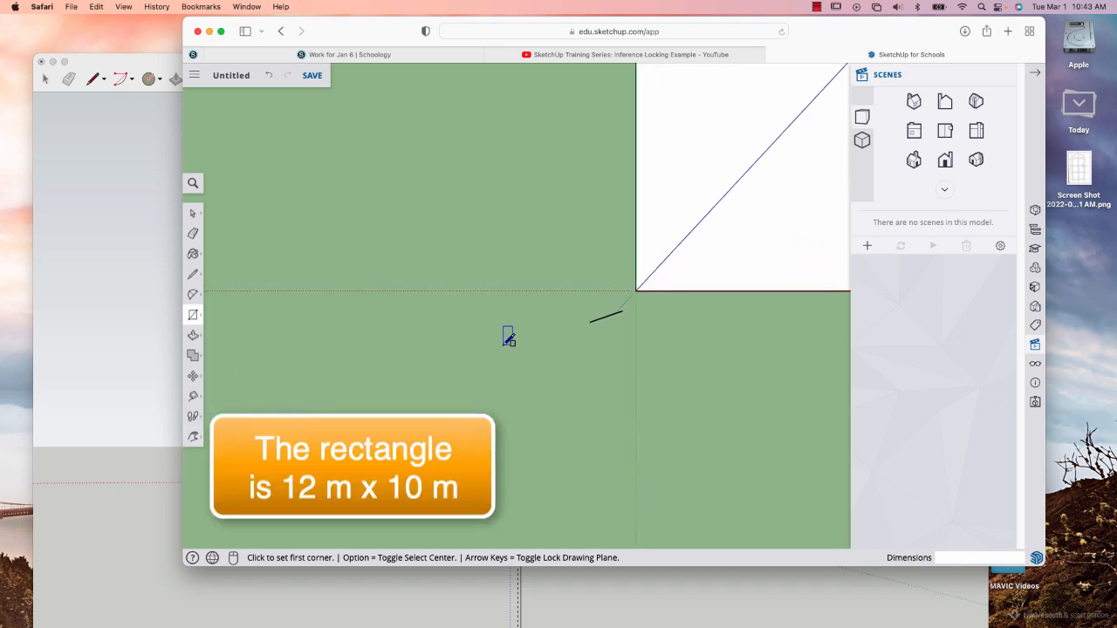
Set an isometric view with the whole rectangle in sight and close the Scenes views.
{"action": "left_click", "coordinate": [975, 160]}
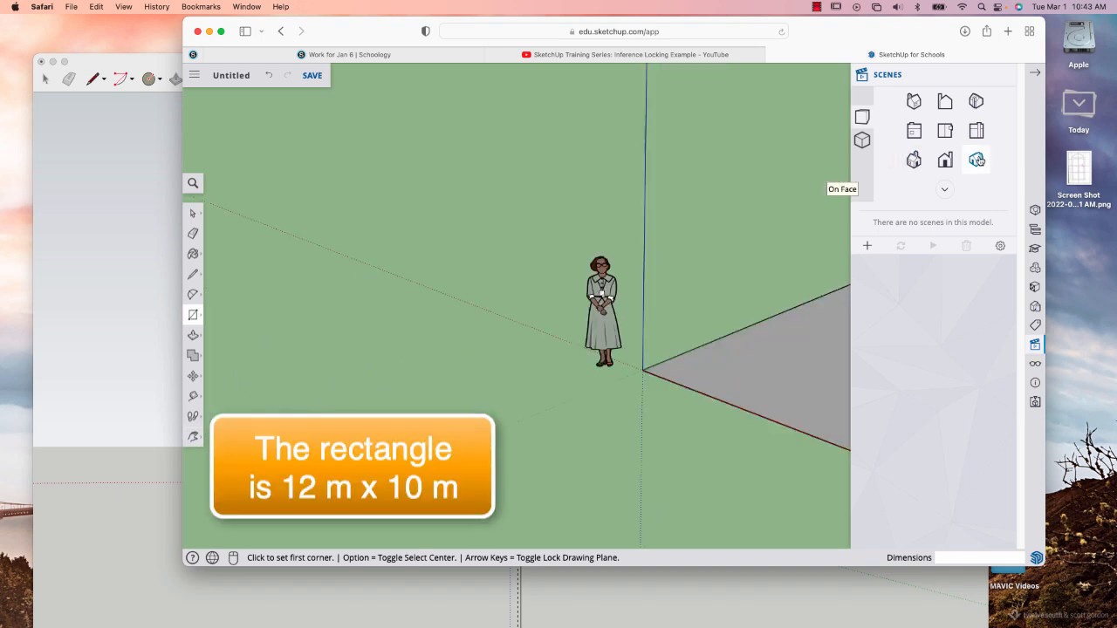
{"action": "right_click", "coordinate": [741, 379]}
{"action": "scroll", "coordinate": [751, 297], "scroll_direction": "down", "scroll_amount": 3}
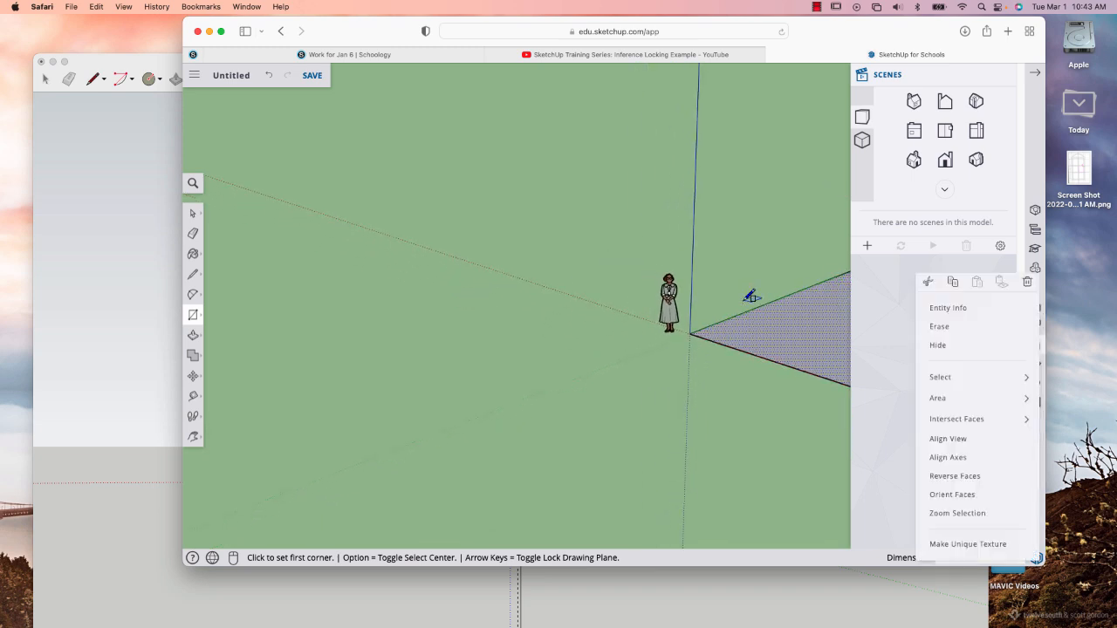
{"action": "key", "text": "h"}
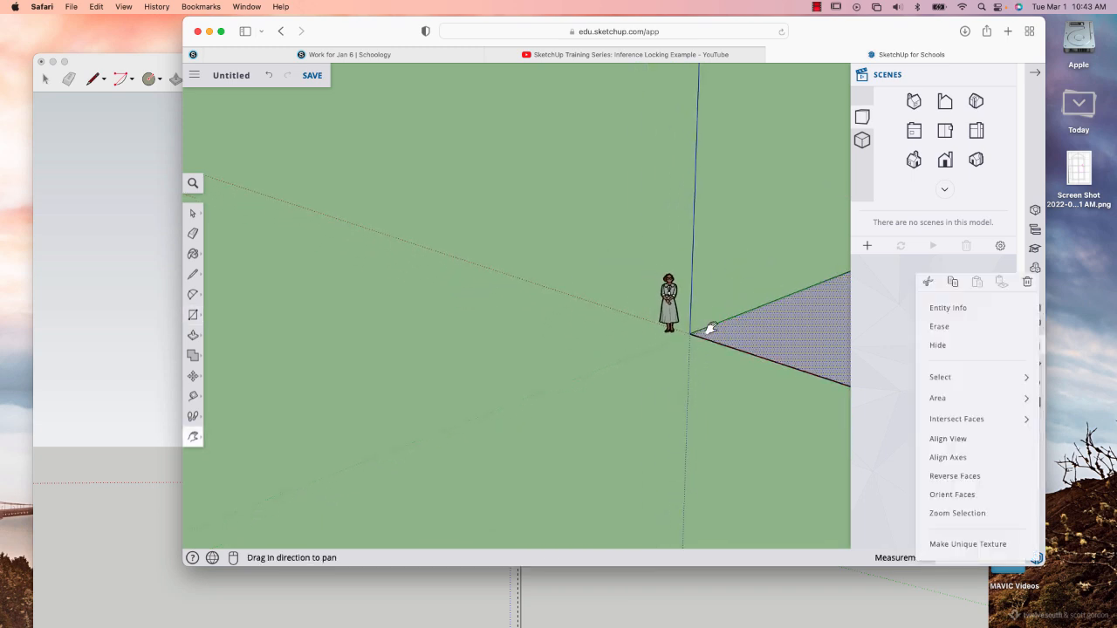
{"action": "left_click", "coordinate": [715, 323]}
{"action": "left_click_drag", "start_coordinate": [718, 320], "coordinate": [421, 260]}
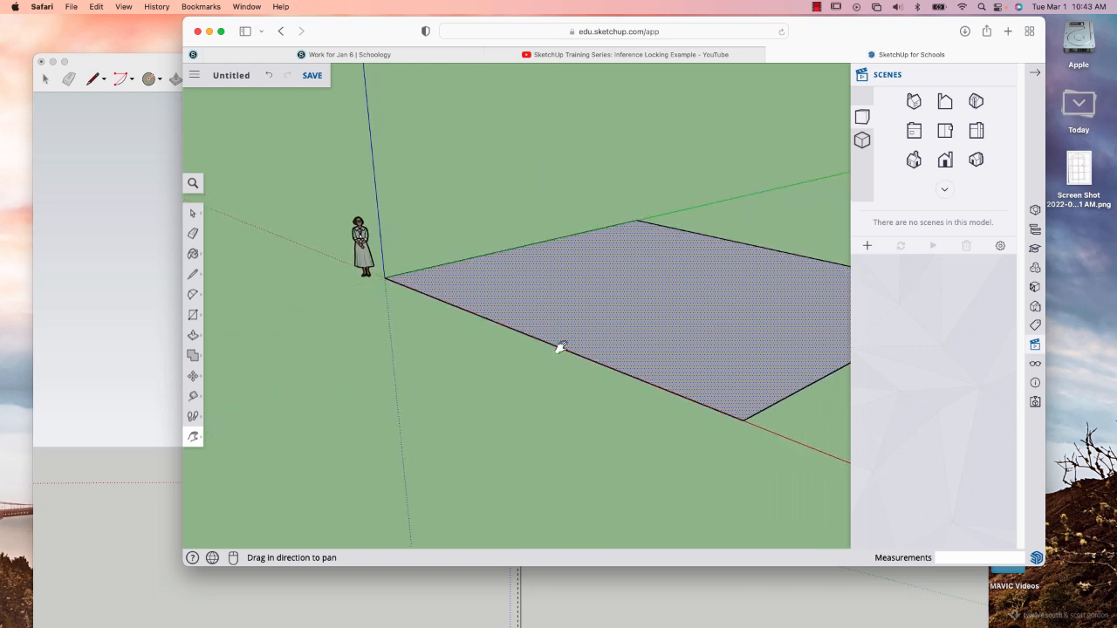
{"action": "key", "text": "o"}
{"action": "left_click_drag", "start_coordinate": [577, 393], "coordinate": [660, 374]}
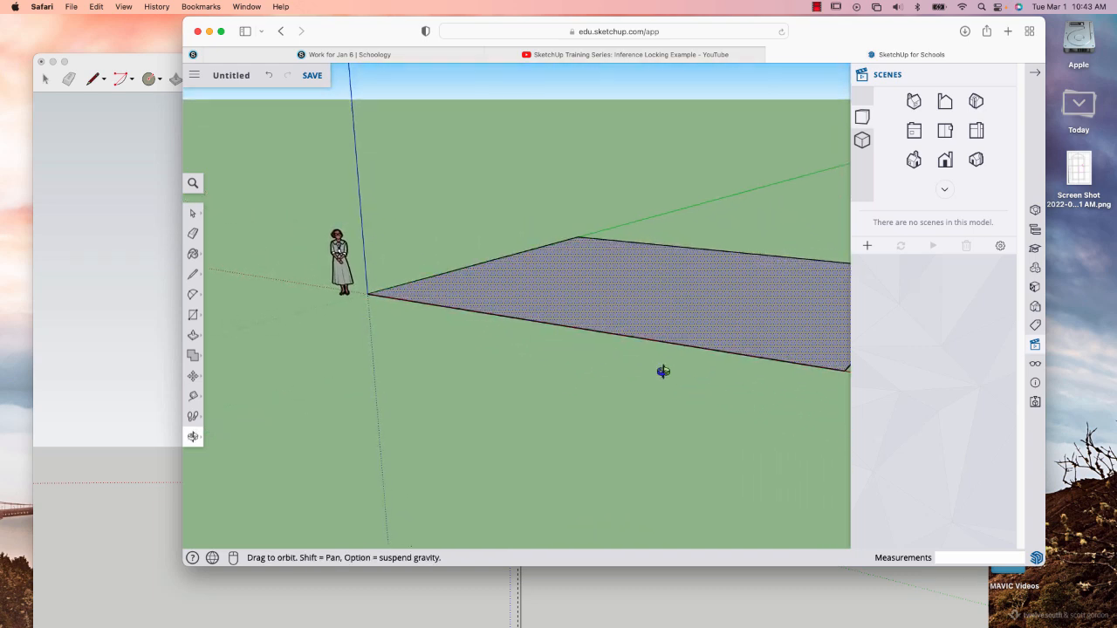
{"action": "left_click", "coordinate": [1035, 73]}
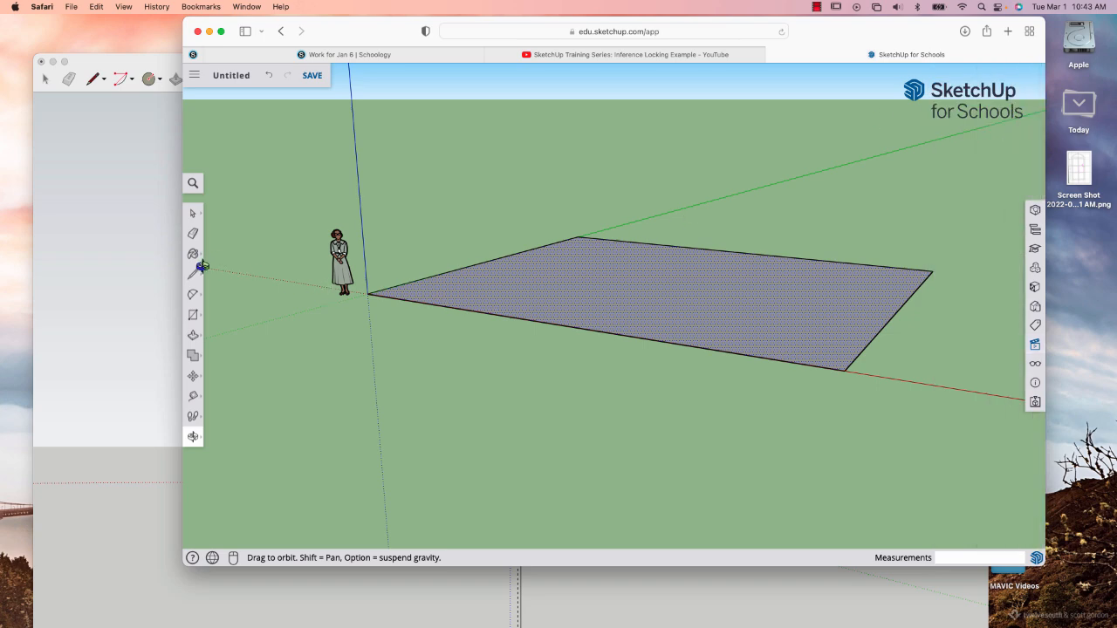
Push/Pull the ground rectangle up 20 cm to form a slab.
{"action": "left_click", "coordinate": [193, 335]}
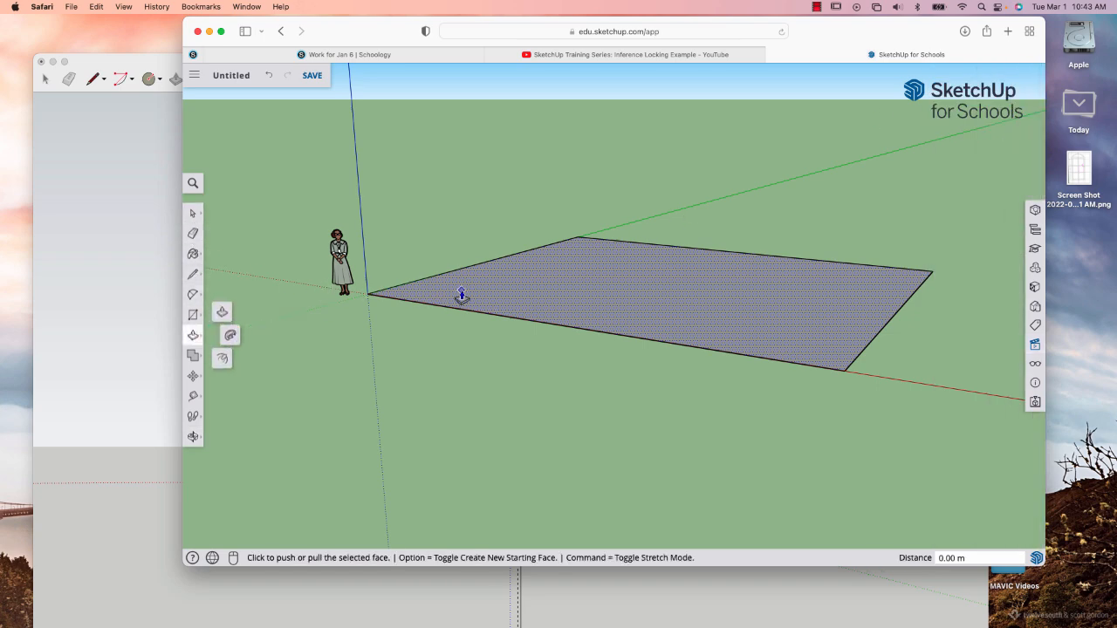
{"action": "left_click", "coordinate": [510, 296]}
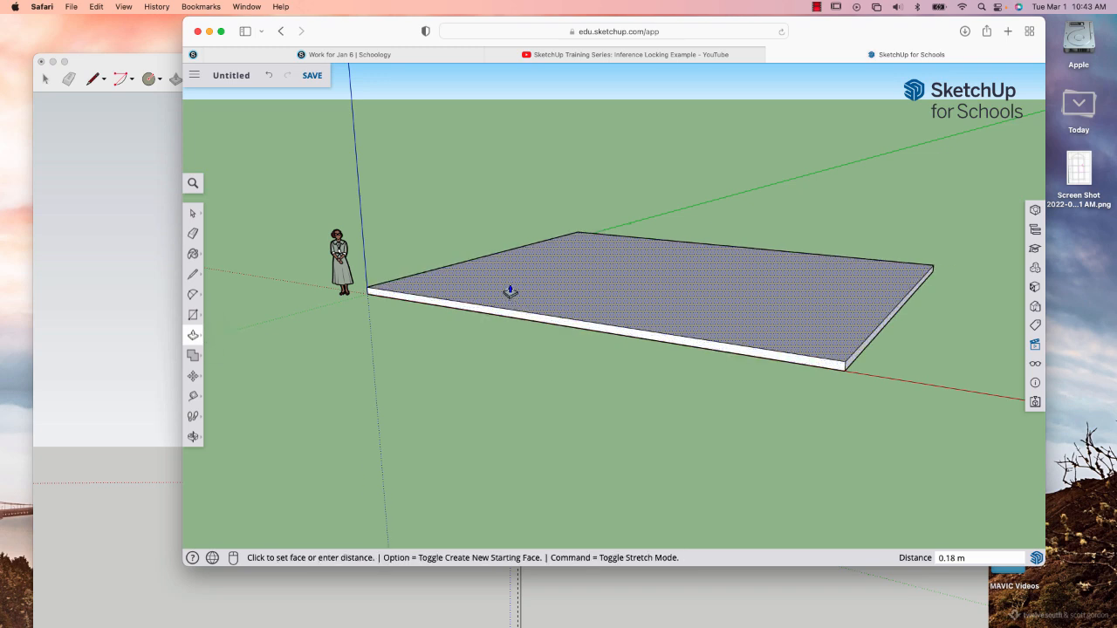
{"action": "left_click", "coordinate": [511, 291]}
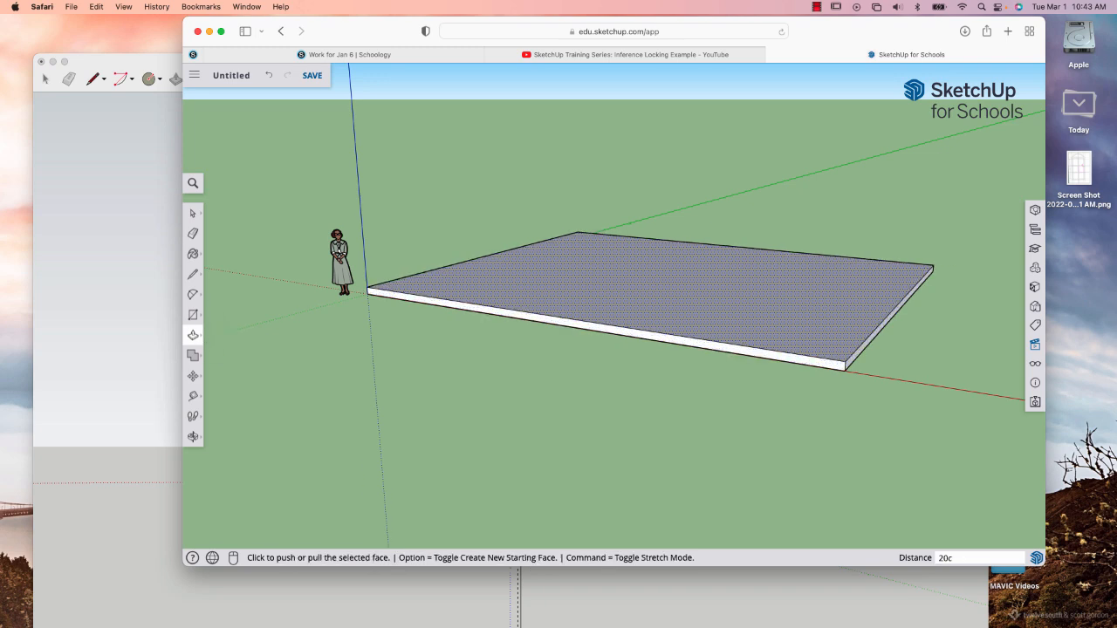
{"action": "key", "text": "Return"}
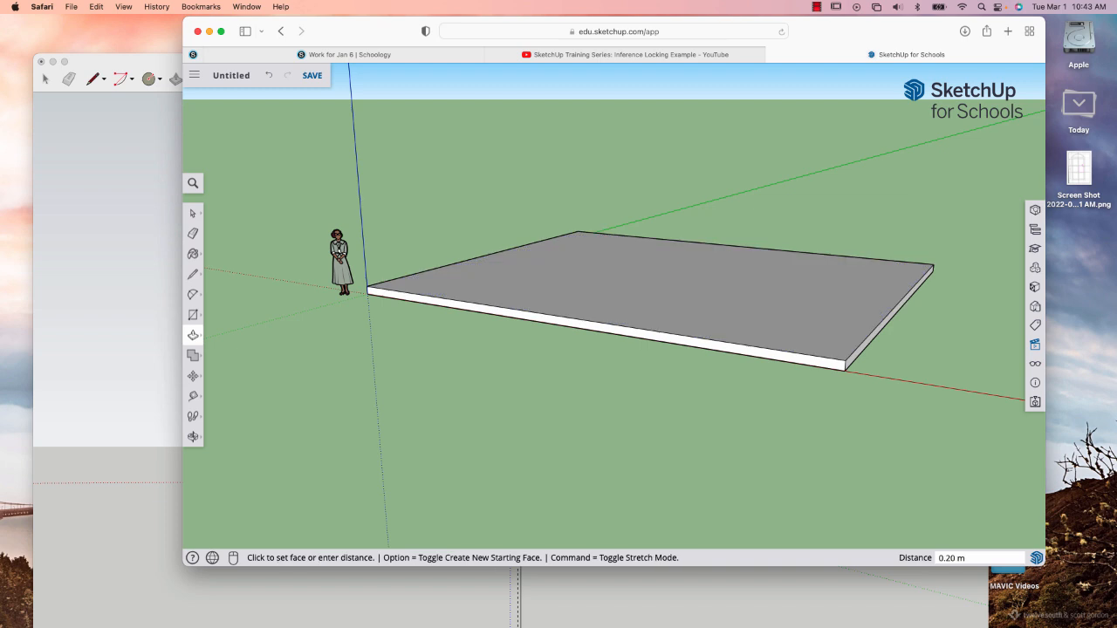
Select the entire slab with all its faces and edges and make it a group.
{"action": "left_click", "coordinate": [192, 215]}
{"action": "triple_click", "coordinate": [437, 303]}
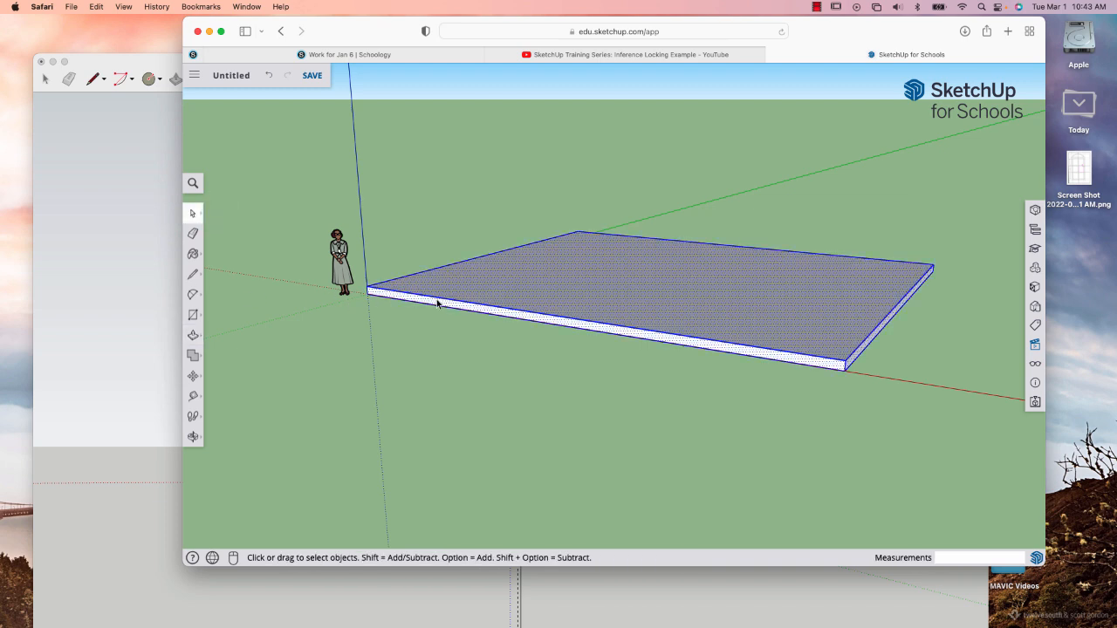
{"action": "left_click", "coordinate": [437, 302]}
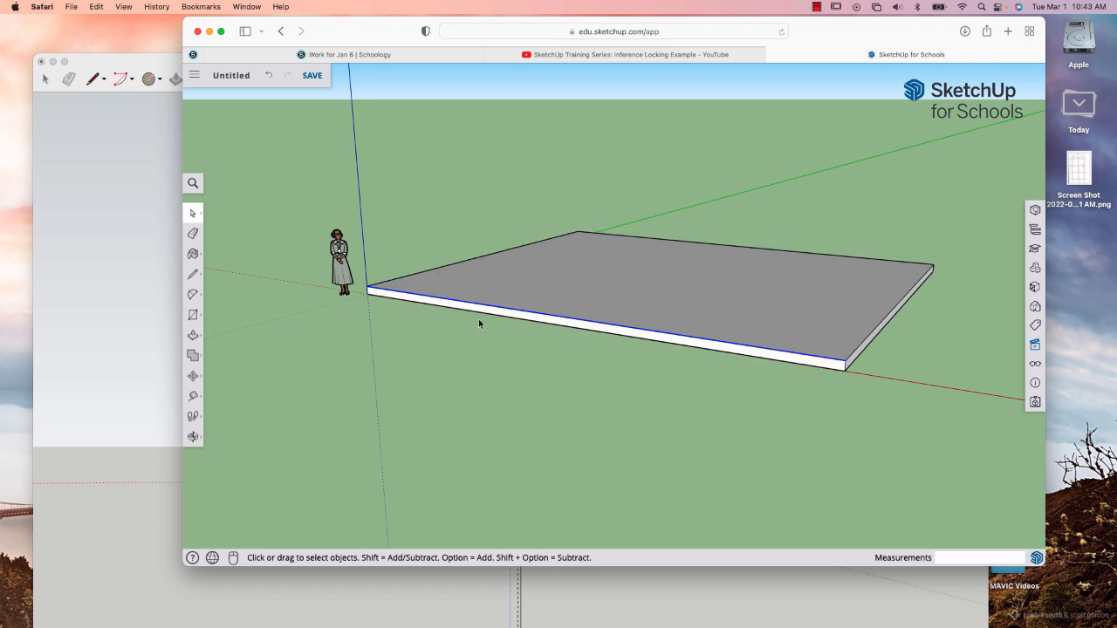
{"action": "left_click", "coordinate": [482, 303]}
{"action": "triple_click", "coordinate": [482, 304]}
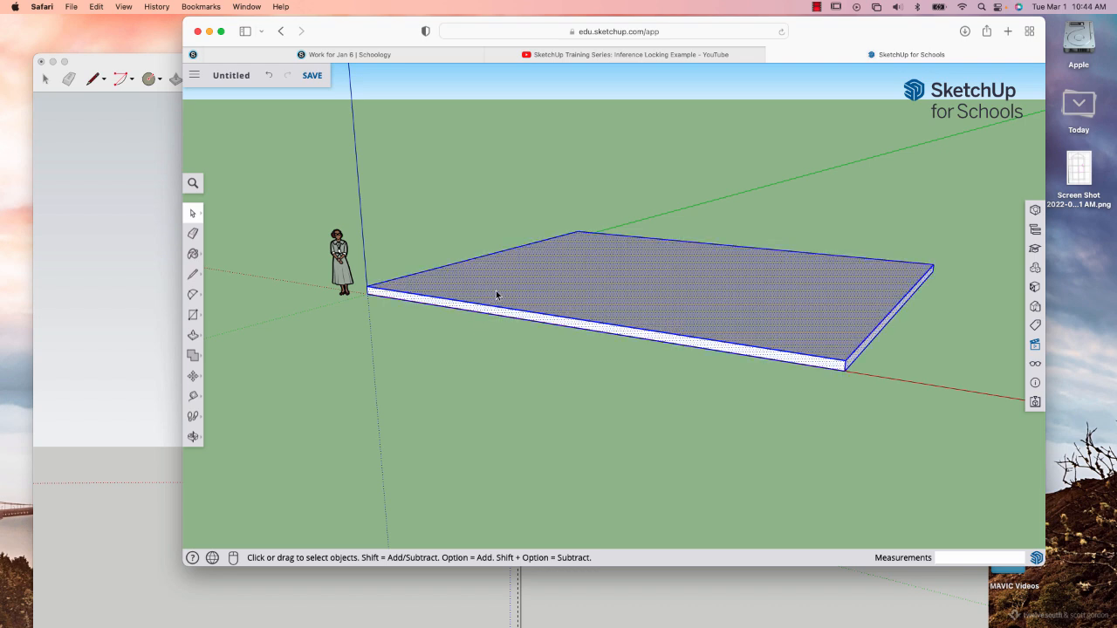
{"action": "right_click", "coordinate": [496, 291]}
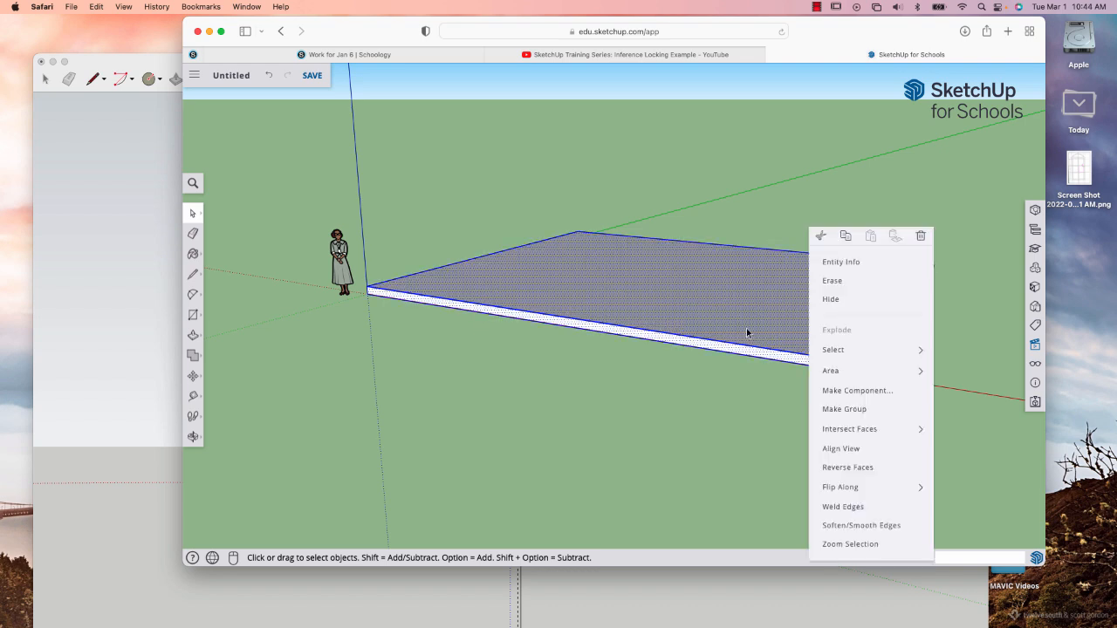
{"action": "left_click", "coordinate": [831, 409]}
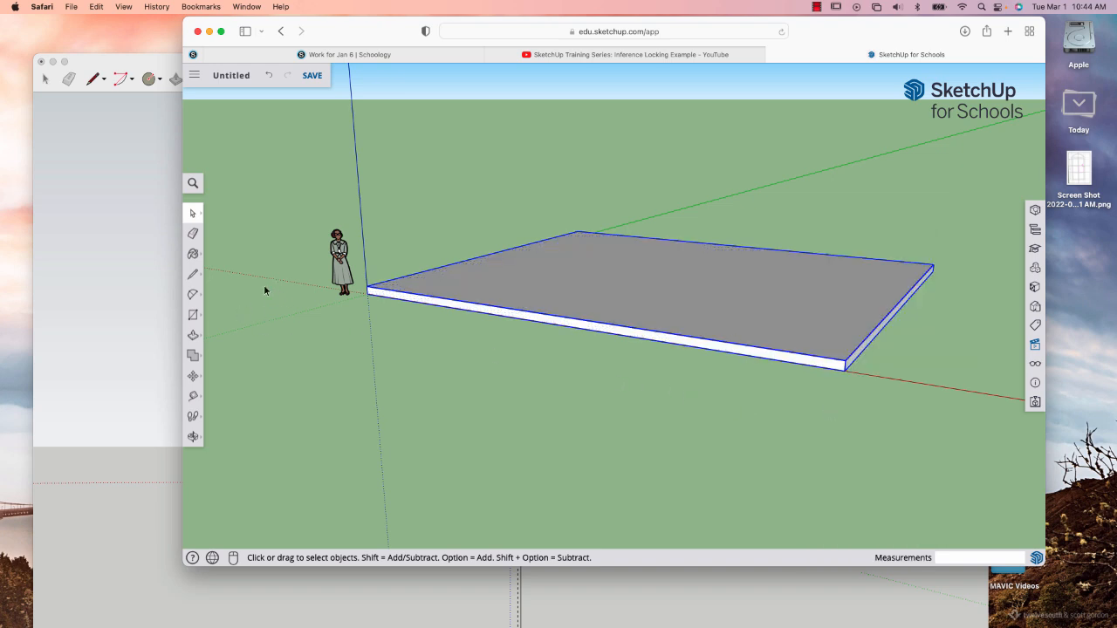
{"action": "left_click", "coordinate": [243, 205]}
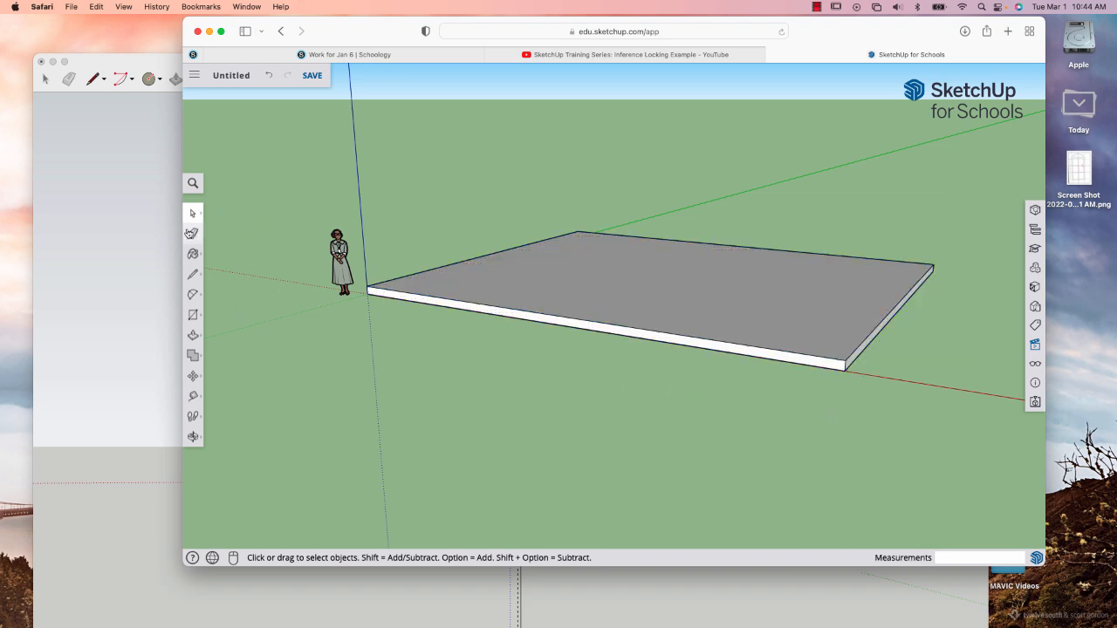
Draw a 12 m by 10 m rectangle over the slab's top face, from the corner above the origin to the opposite corner.
{"action": "left_click", "coordinate": [193, 314]}
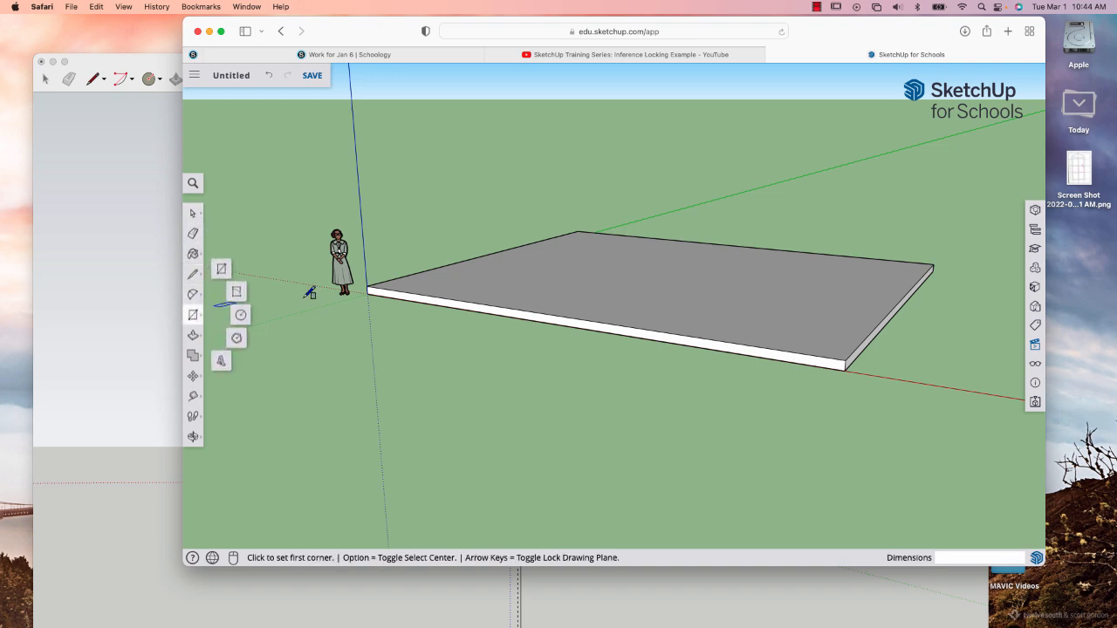
{"action": "left_click", "coordinate": [369, 287]}
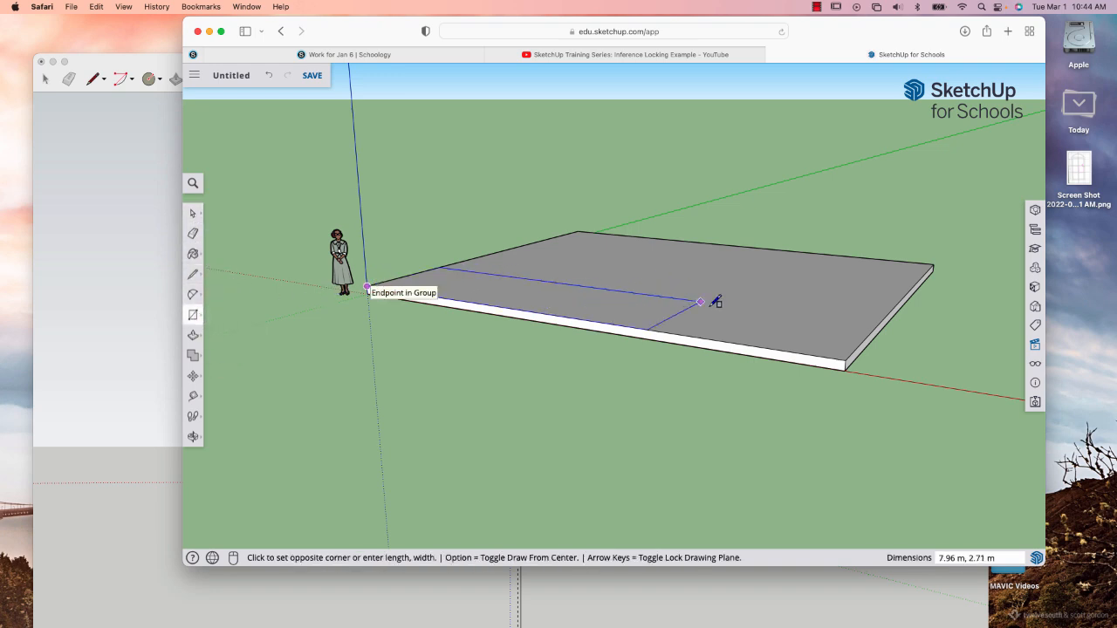
{"action": "left_click", "coordinate": [932, 263]}
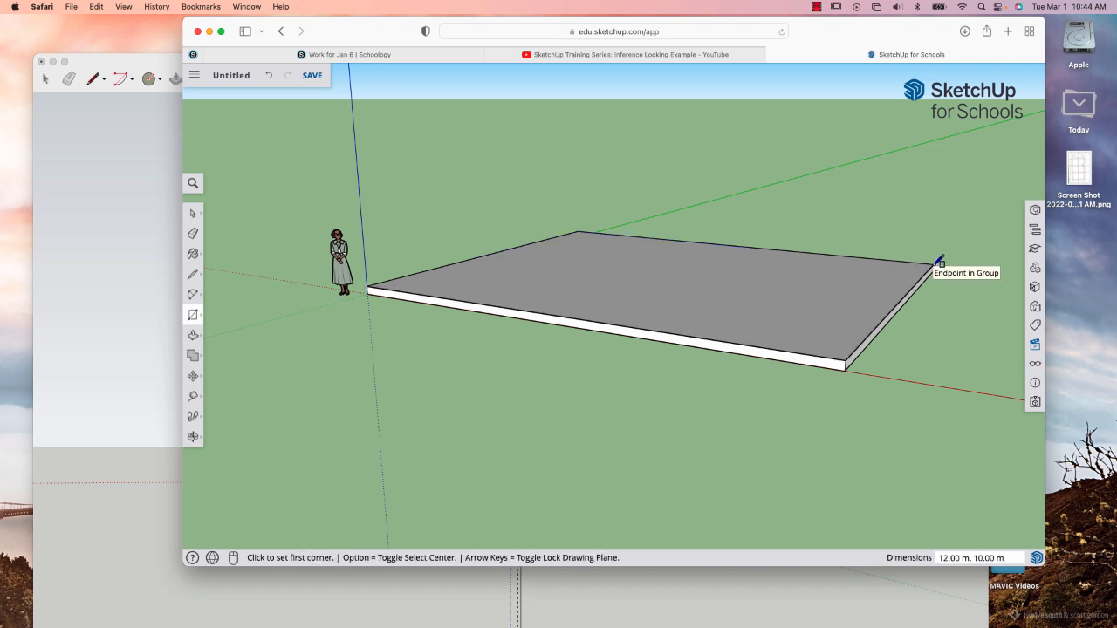
Try to Push/Pull the rectangle on top of the slab up about 1.66 m, and undo the extrusion.
{"action": "left_click", "coordinate": [194, 336]}
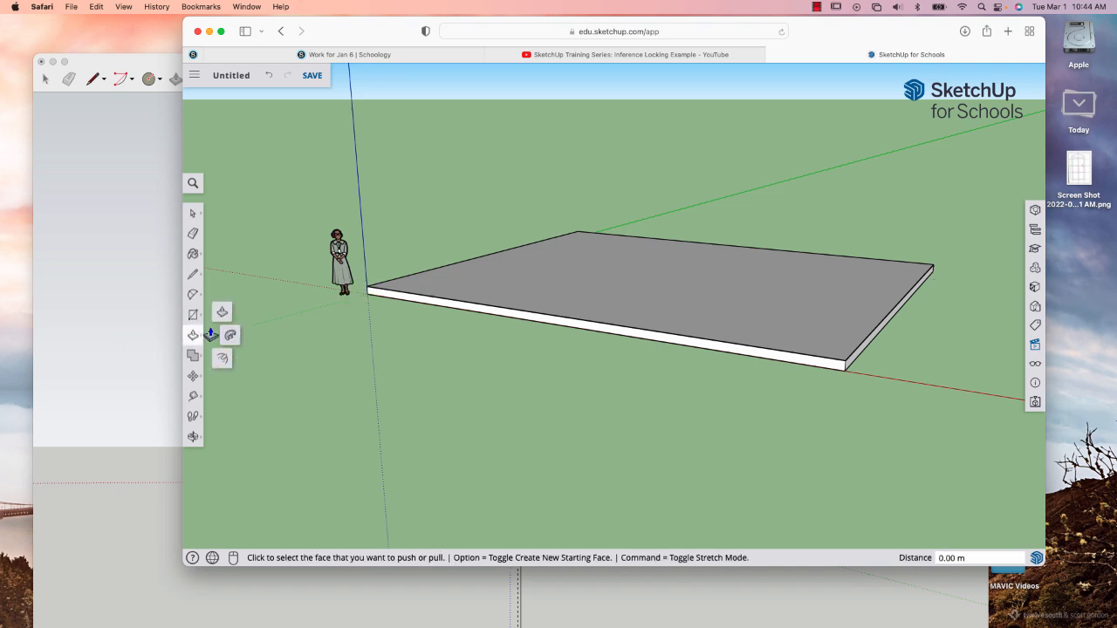
{"action": "left_click", "coordinate": [524, 282]}
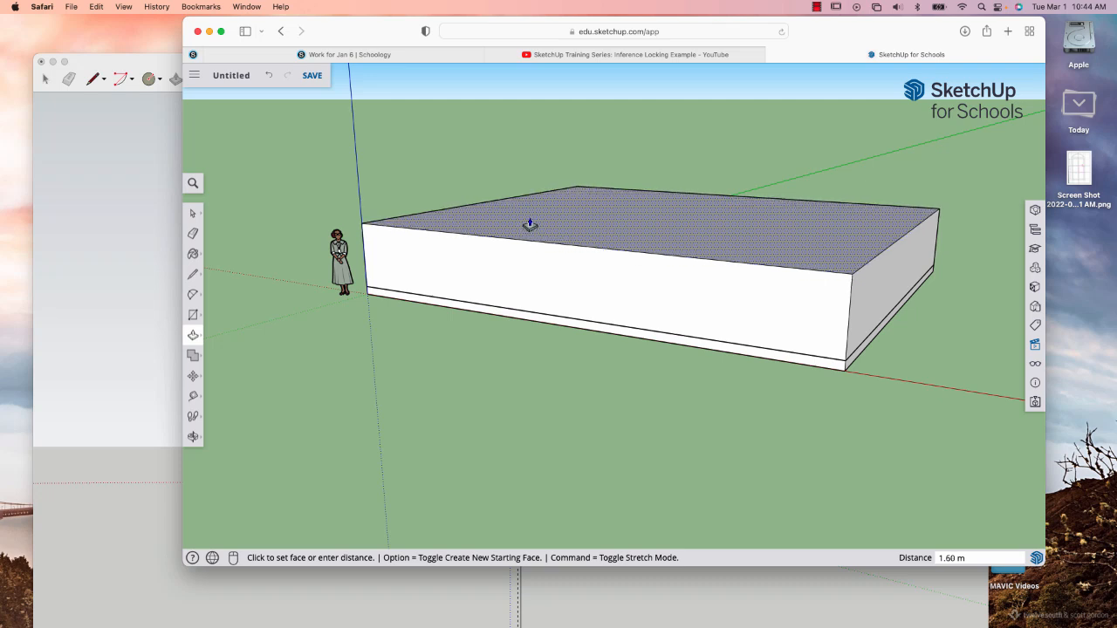
{"action": "left_click", "coordinate": [531, 221]}
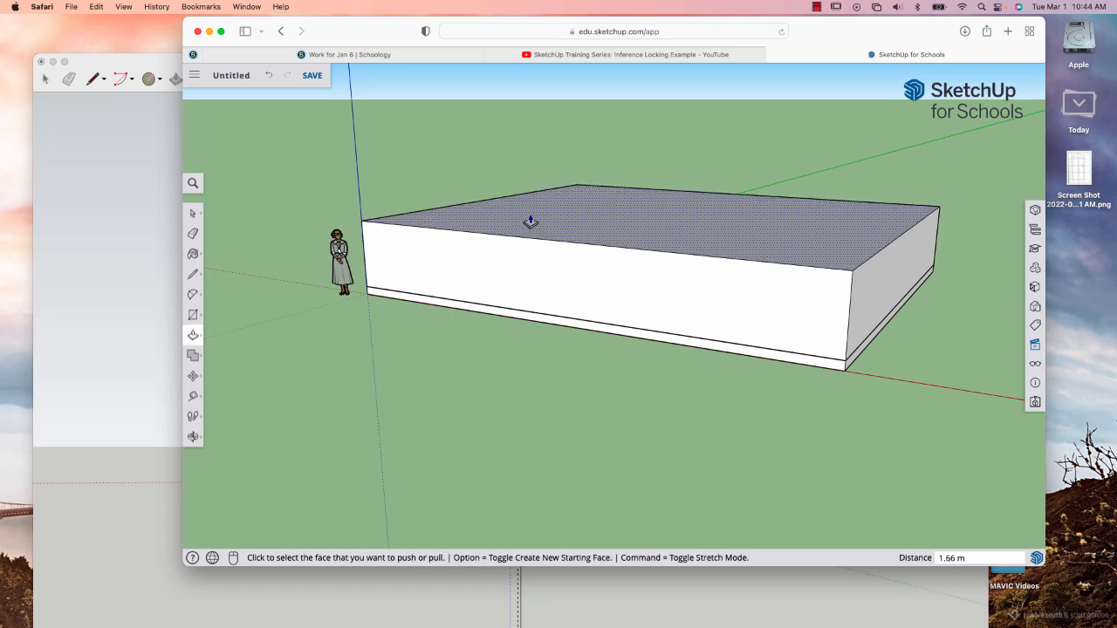
{"action": "type", "text": "3o"}
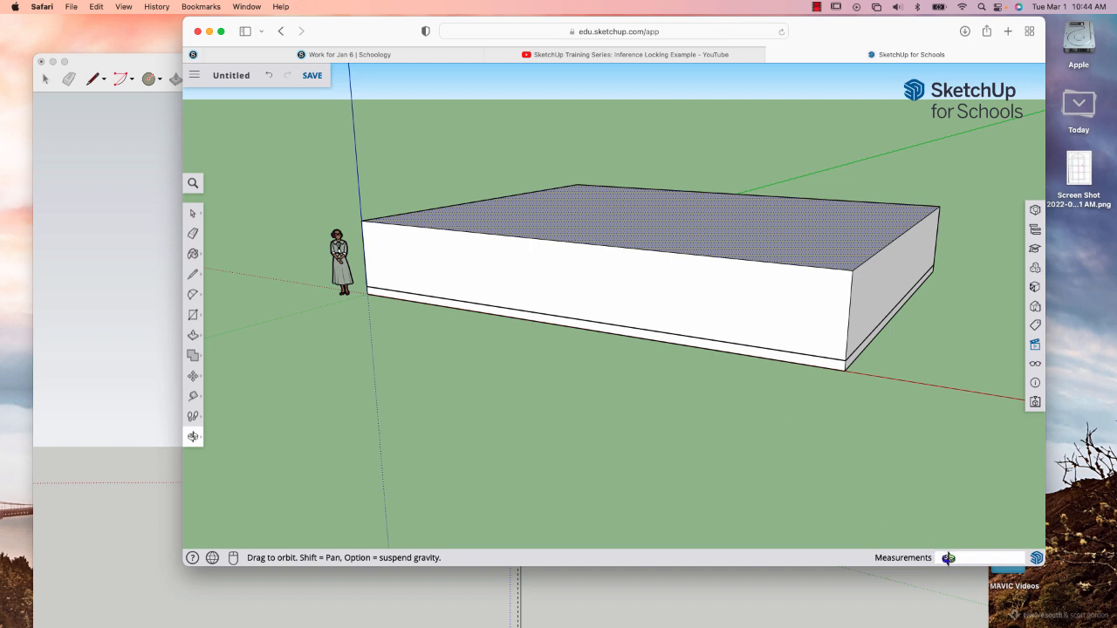
{"action": "key", "text": "super+z"}
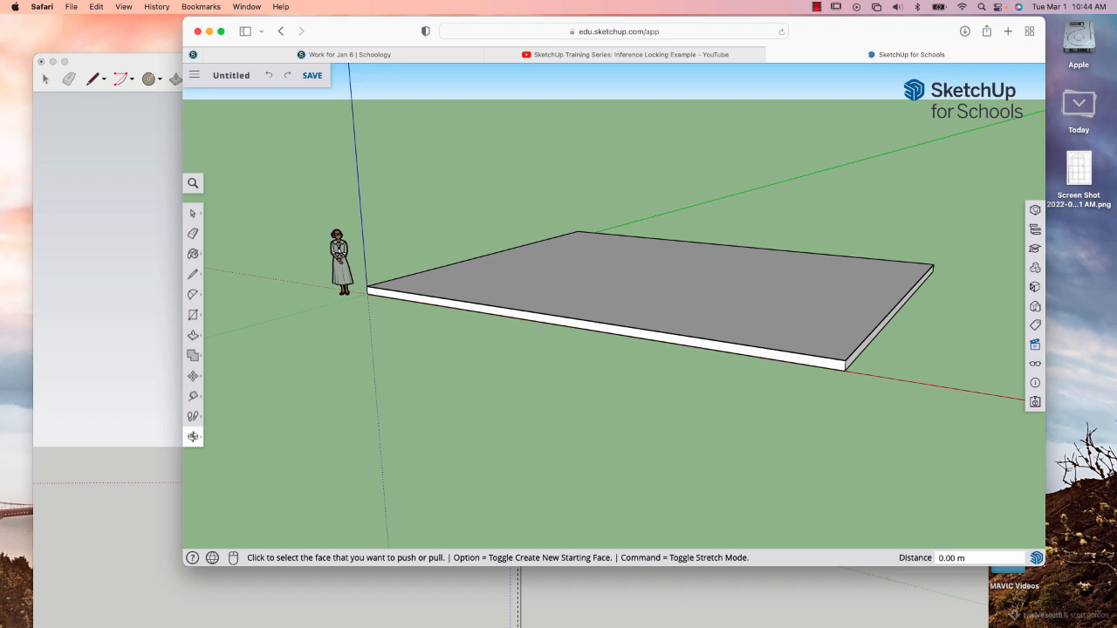
Push/Pull the rectangle on top of the slab up 3.09 m to form the building block.
{"action": "left_click", "coordinate": [193, 335]}
{"action": "left_click", "coordinate": [510, 289]}
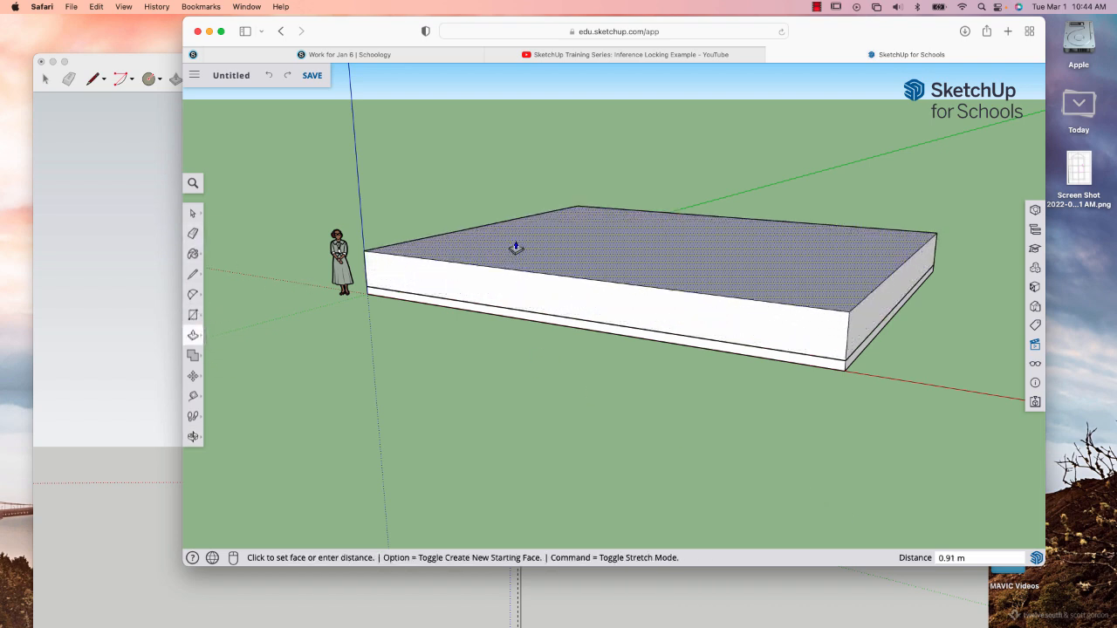
{"action": "left_click", "coordinate": [517, 228]}
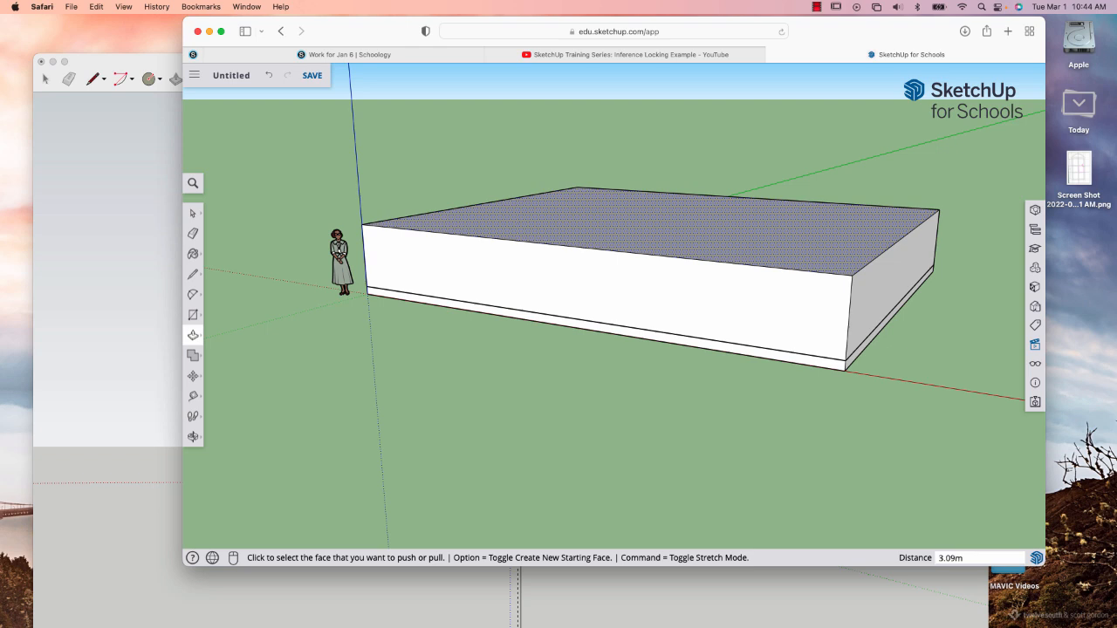
{"action": "key", "text": "Return"}
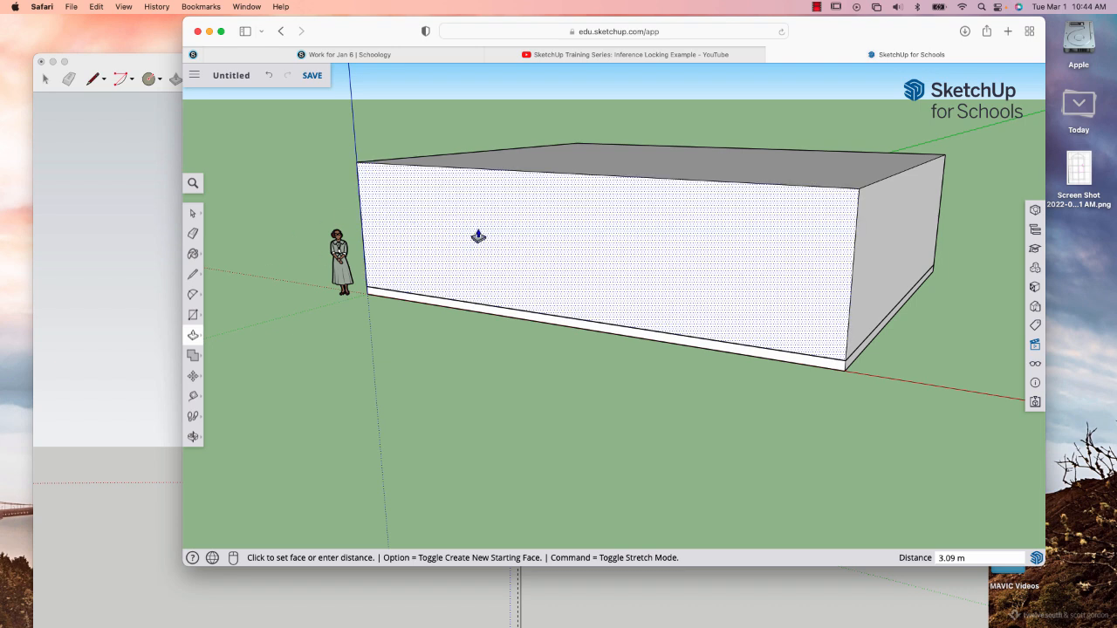
{"action": "left_click", "coordinate": [193, 213]}
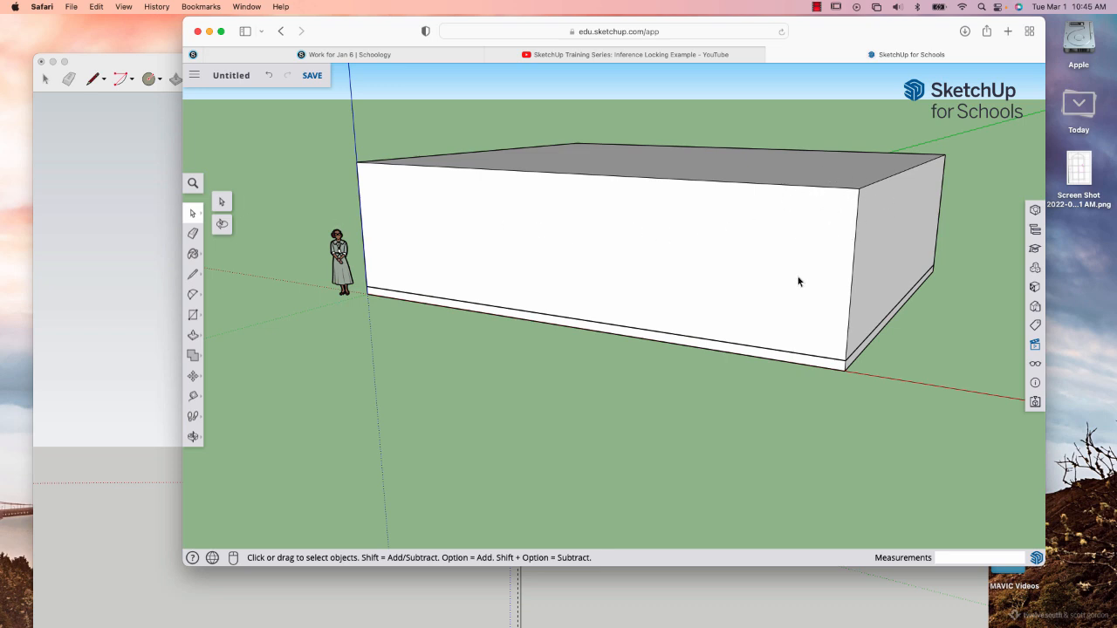
Place a horizontal Tape Measure guide on the block's front face, 3 cm below its top edge, near the right corner.
{"action": "key", "text": "o"}
{"action": "left_click_drag", "start_coordinate": [781, 252], "coordinate": [909, 165]}
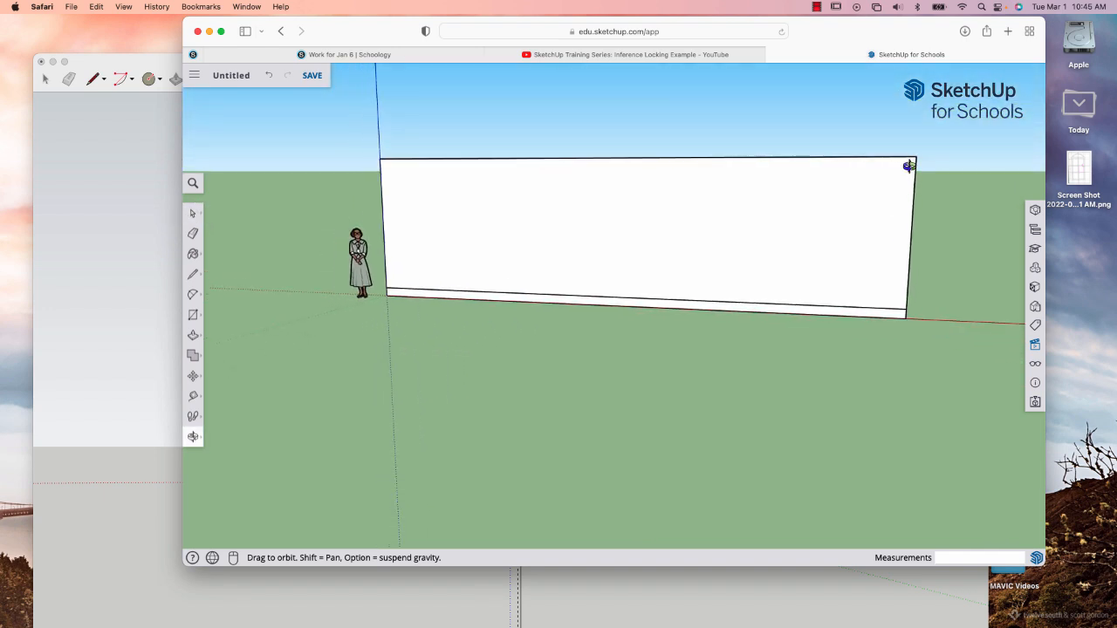
{"action": "scroll", "coordinate": [909, 166], "scroll_direction": "up", "scroll_amount": 5}
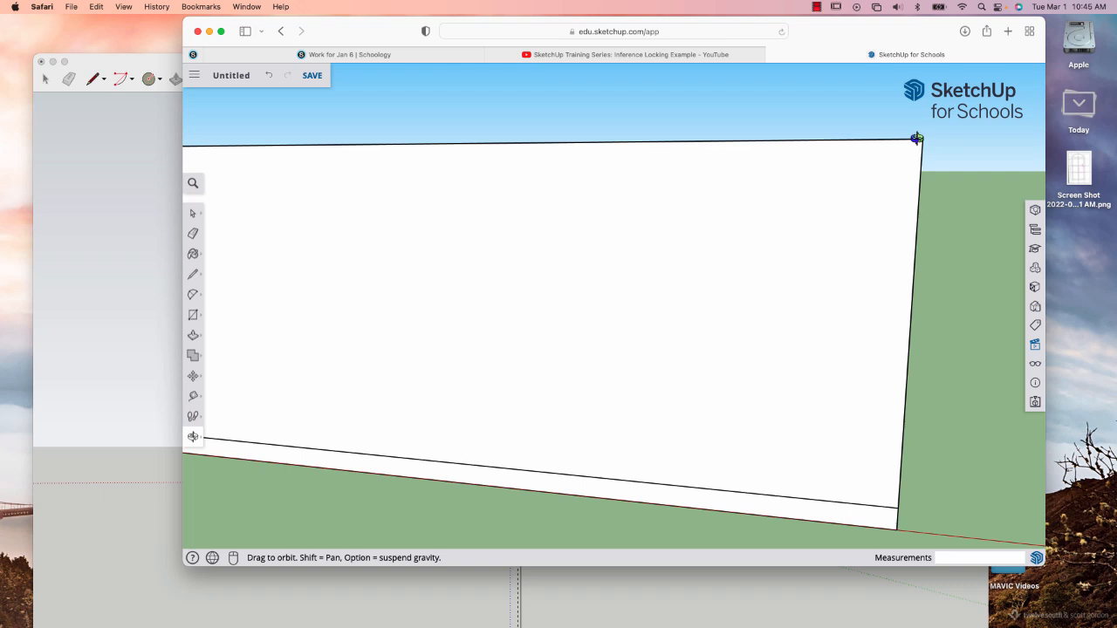
{"action": "scroll", "coordinate": [916, 138], "scroll_direction": "up", "scroll_amount": 4}
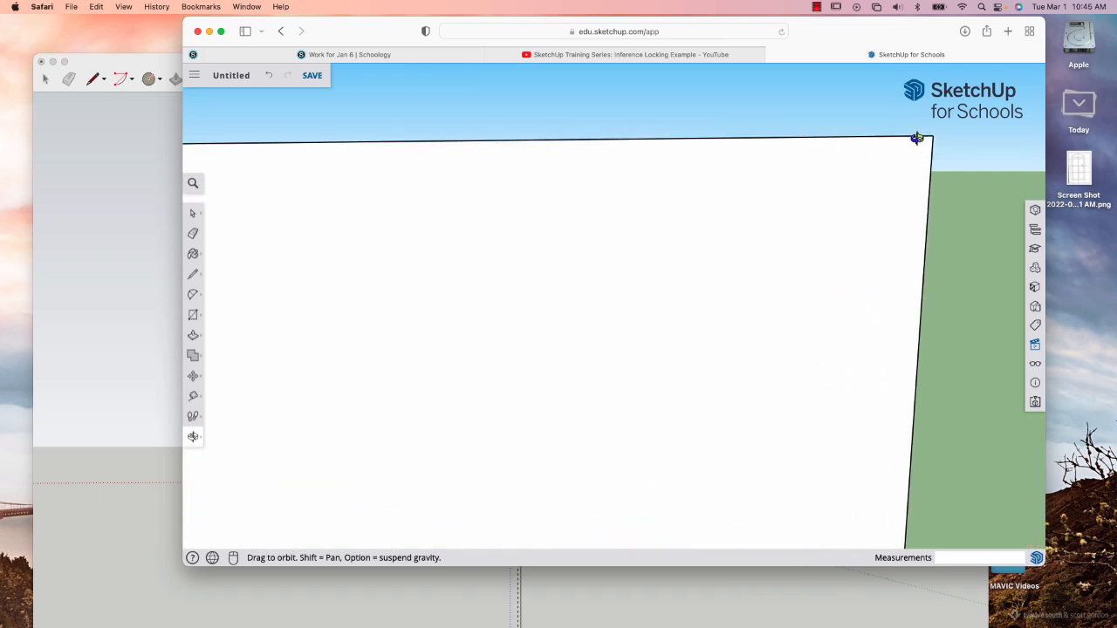
{"action": "scroll", "coordinate": [916, 138], "scroll_direction": "up", "scroll_amount": 2}
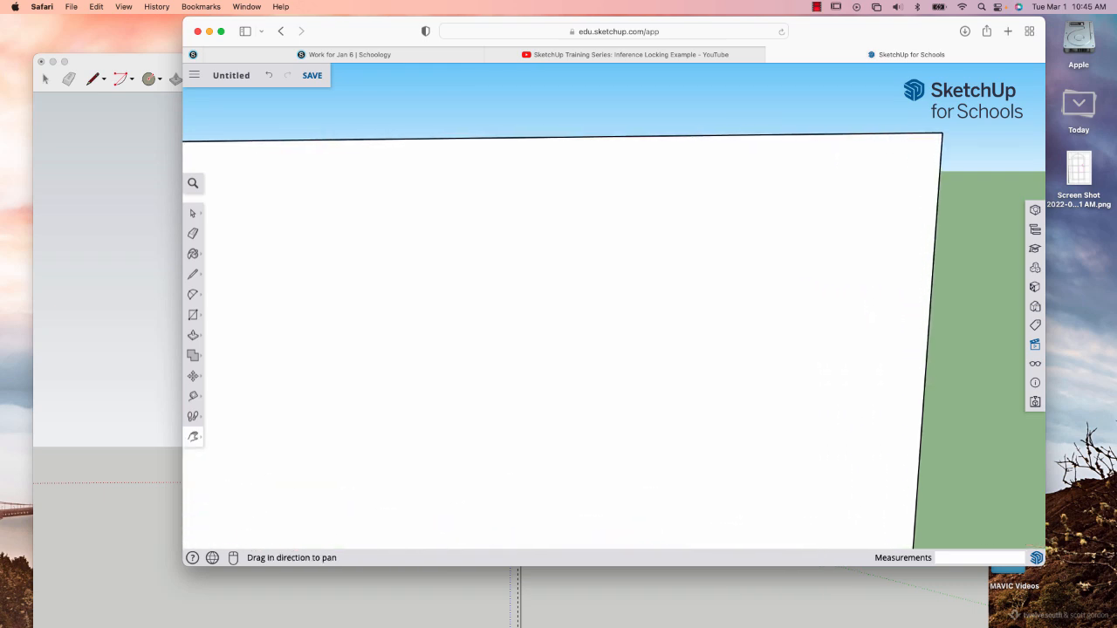
{"action": "left_click_drag", "start_coordinate": [925, 155], "coordinate": [817, 175], "text": "shift"}
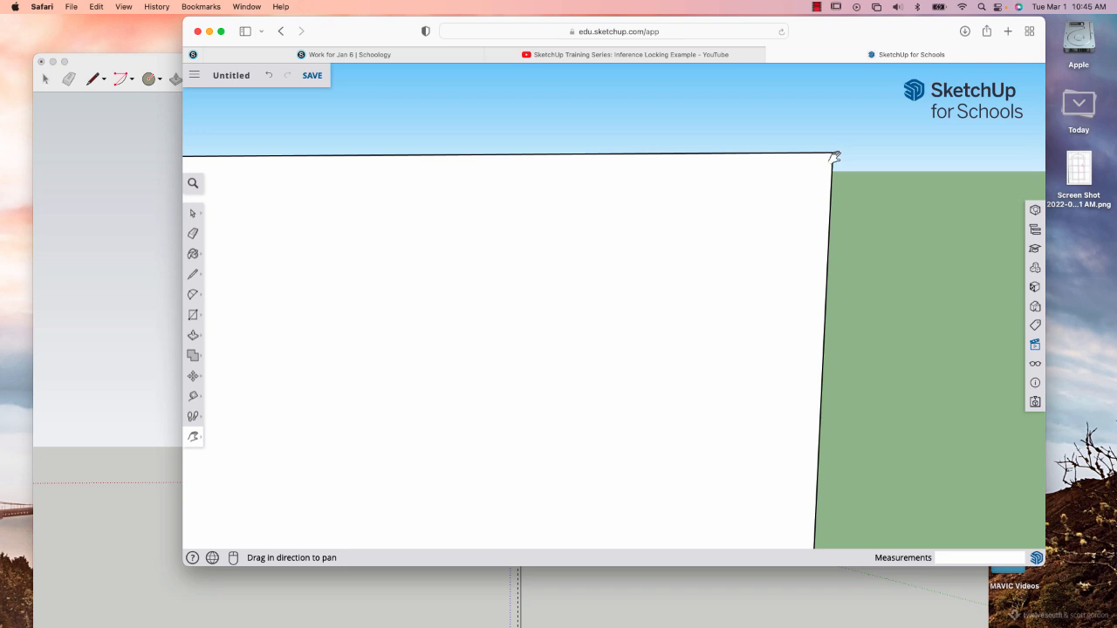
{"action": "scroll", "coordinate": [819, 175], "scroll_direction": "down", "scroll_amount": 1}
{"action": "scroll", "coordinate": [819, 174], "scroll_direction": "up", "scroll_amount": 4}
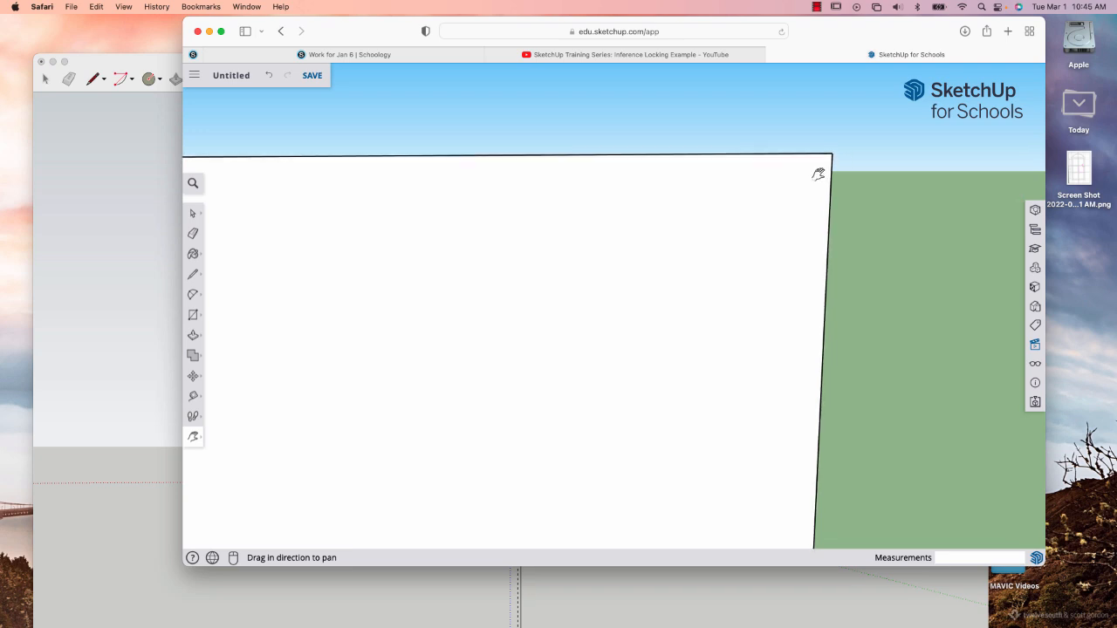
{"action": "scroll", "coordinate": [808, 166], "scroll_direction": "down", "scroll_amount": 3}
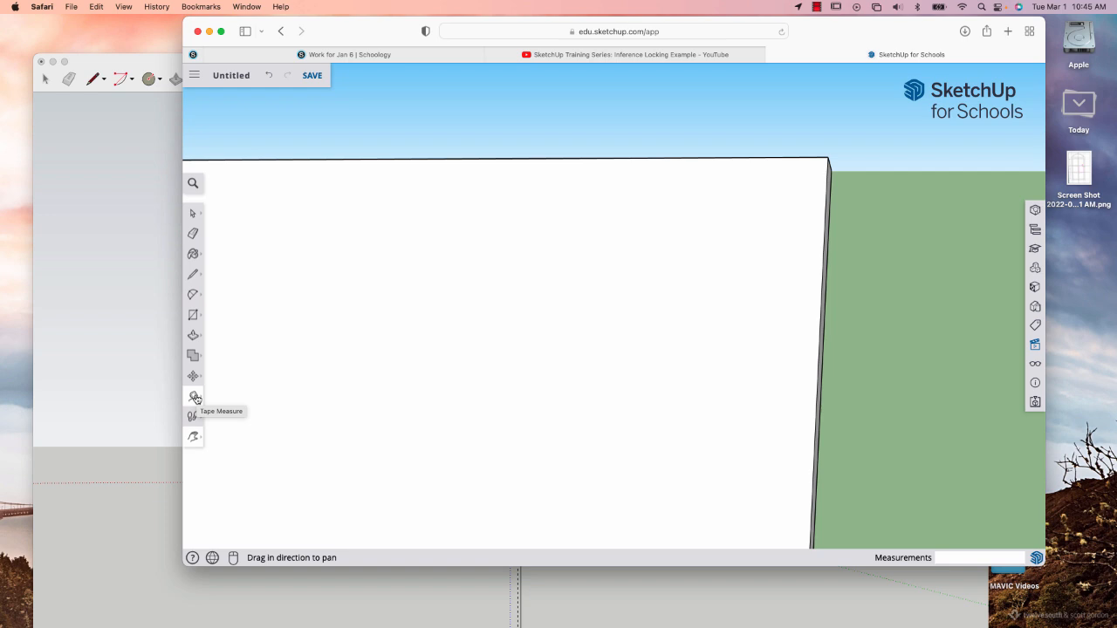
{"action": "left_click", "coordinate": [195, 398]}
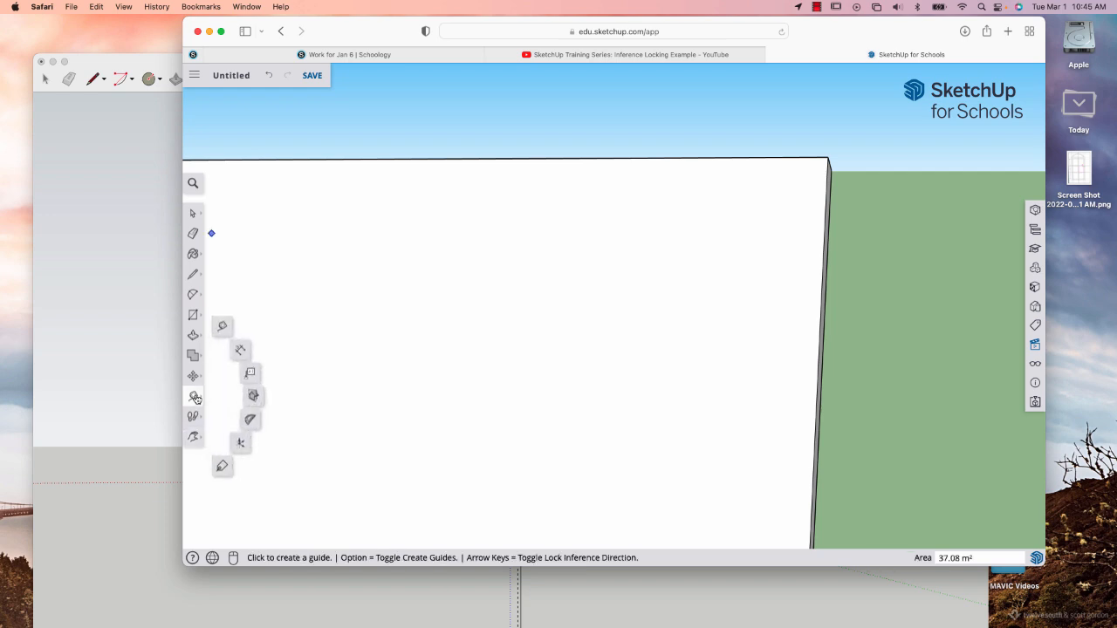
{"action": "left_click", "coordinate": [791, 156]}
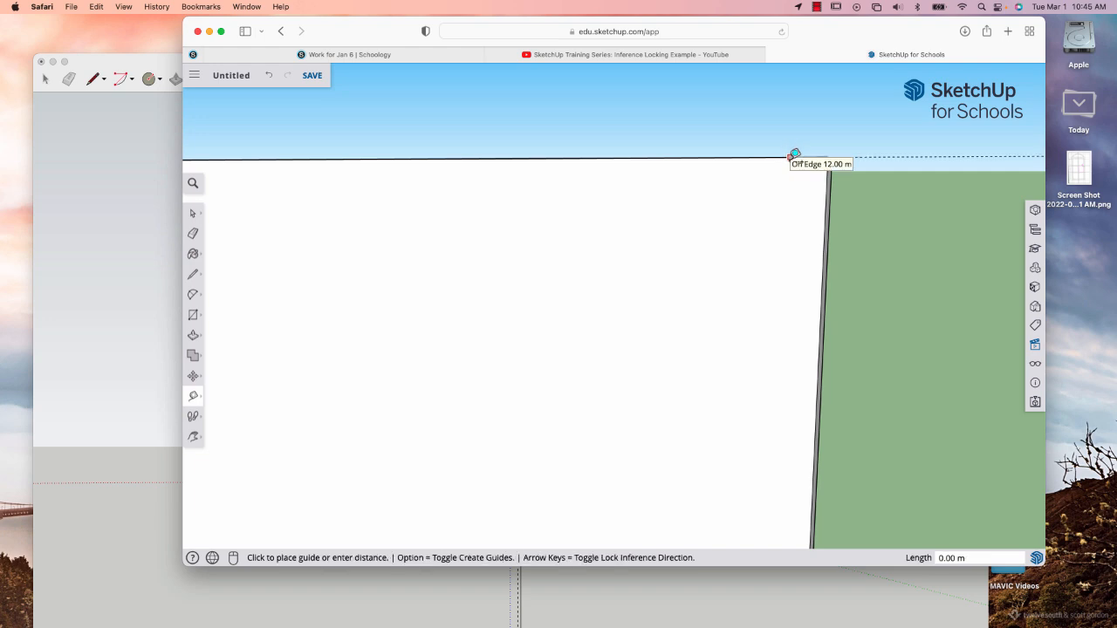
{"action": "left_click", "coordinate": [795, 161]}
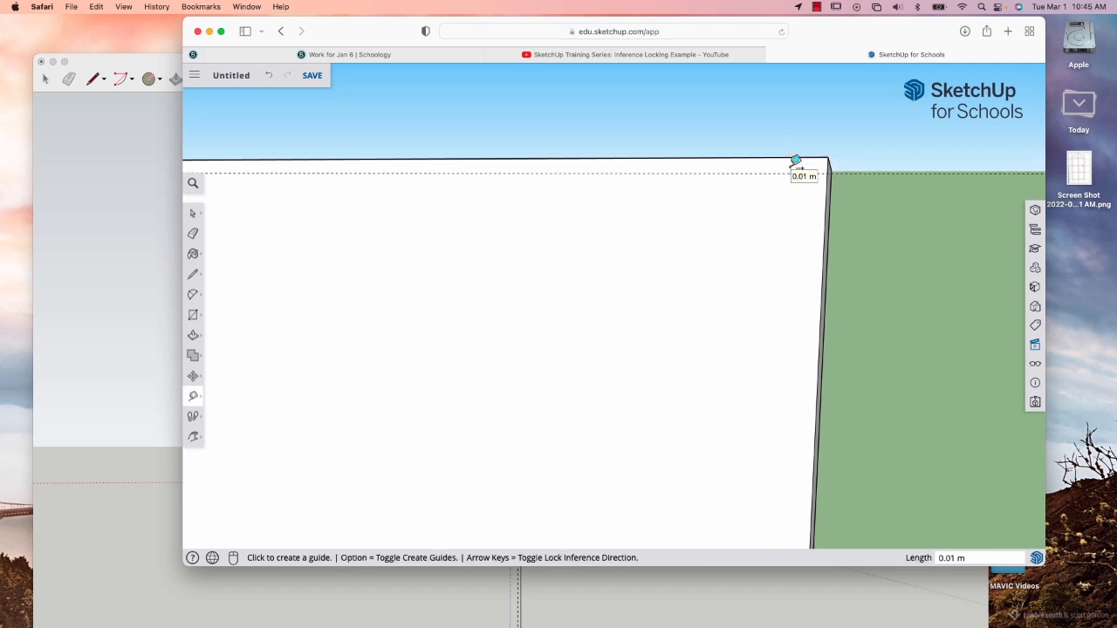
{"action": "type", "text": "3cm"}
Add two more horizontal guides on the front face, each 3 cm below the previous guide.
{"action": "left_click", "coordinate": [771, 205]}
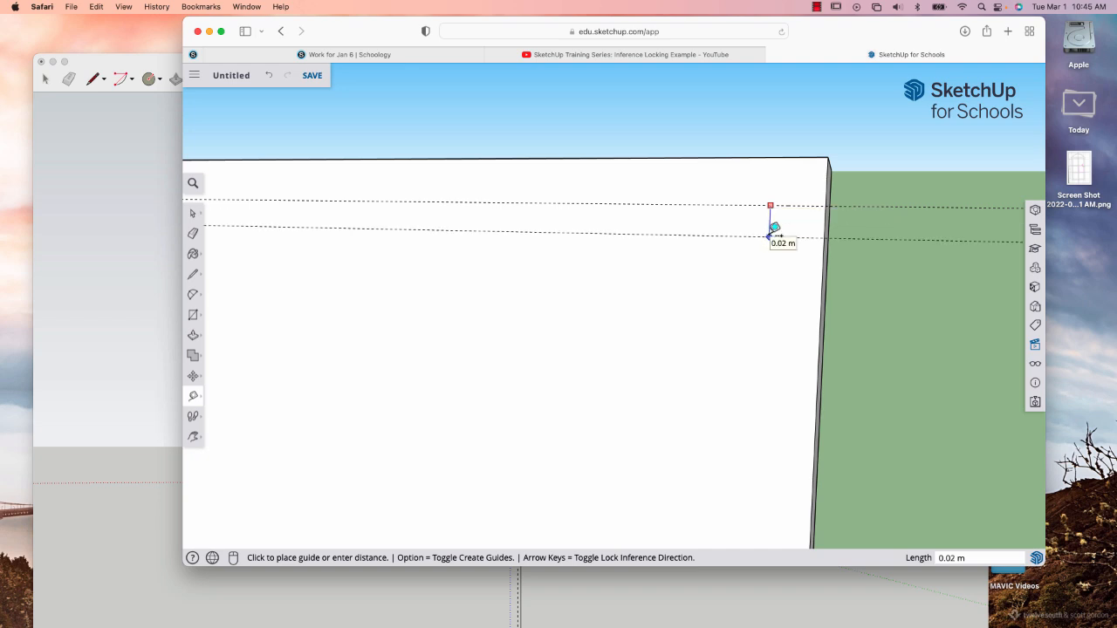
{"action": "type", "text": "3cm"}
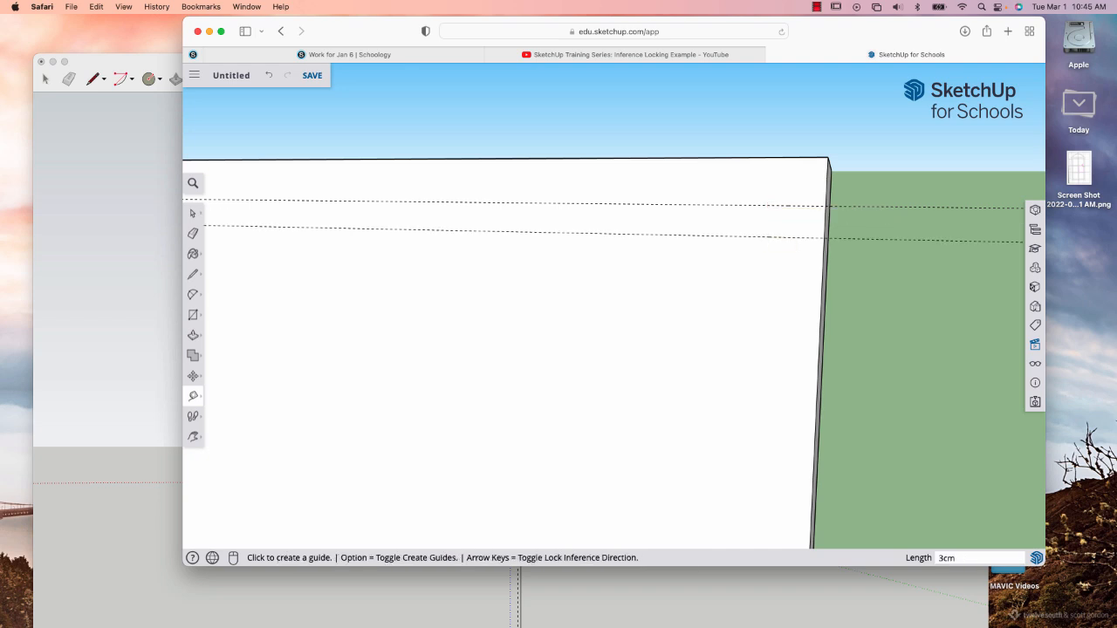
{"action": "key", "text": "Return"}
{"action": "left_click", "coordinate": [741, 253]}
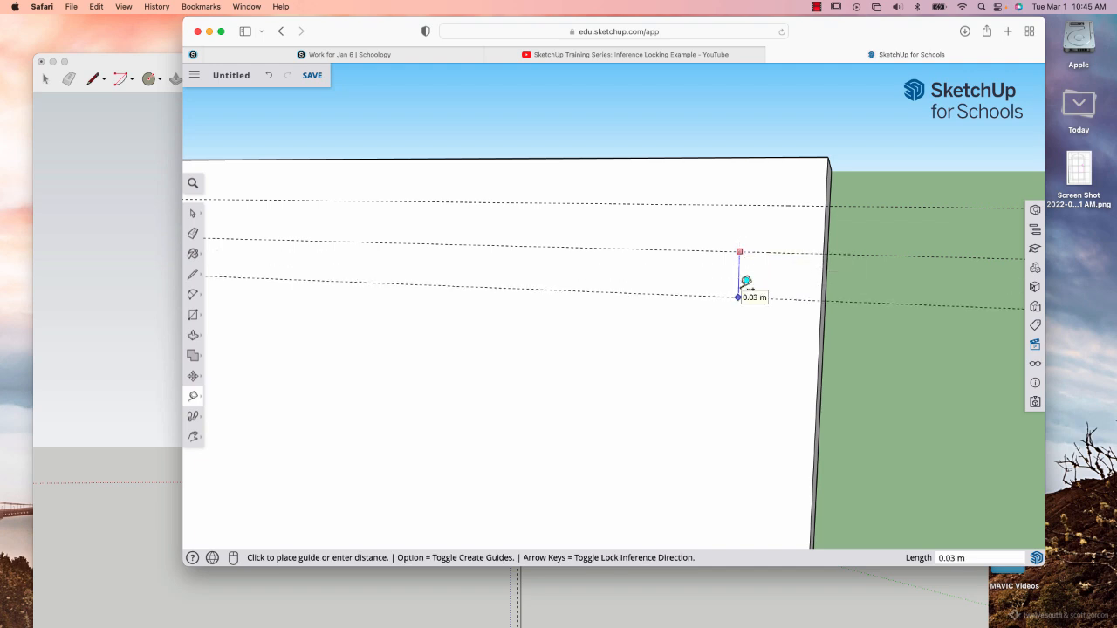
{"action": "left_click", "coordinate": [743, 287]}
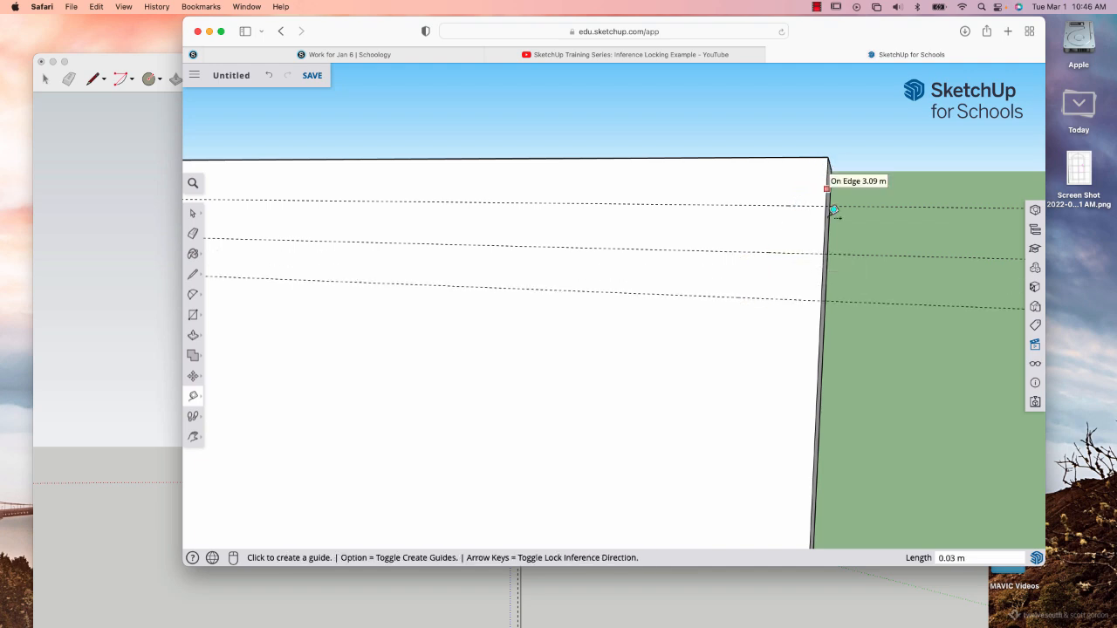
Place vertical guides 3 cm and 6 cm outside the front face's right edge, plus a horizontal guide level with its top edge.
{"action": "left_click", "coordinate": [821, 324]}
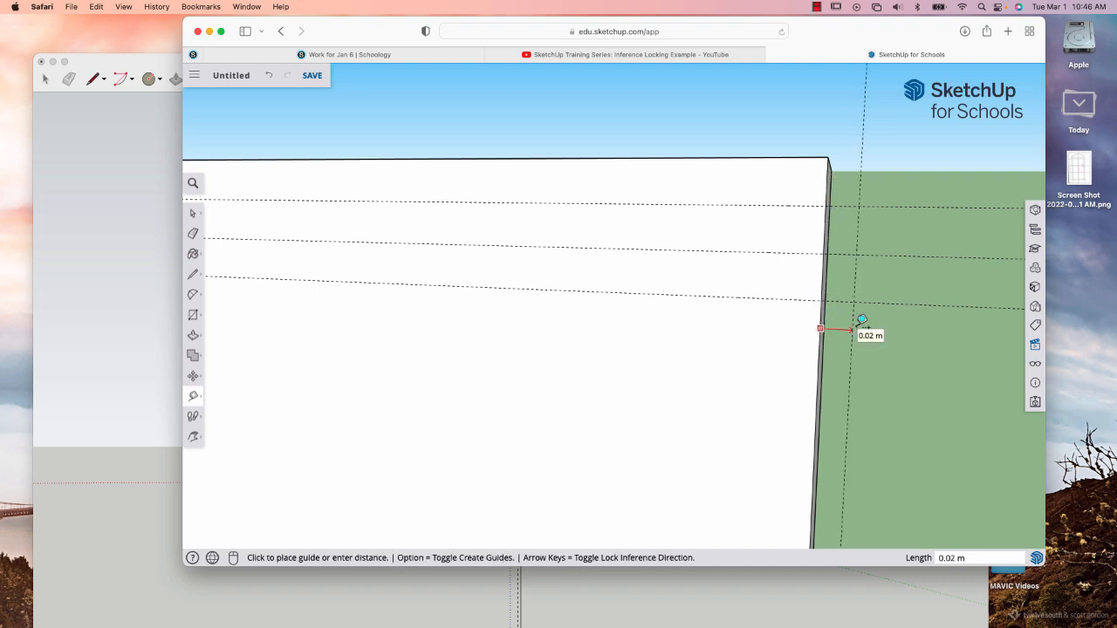
{"action": "left_click", "coordinate": [862, 320]}
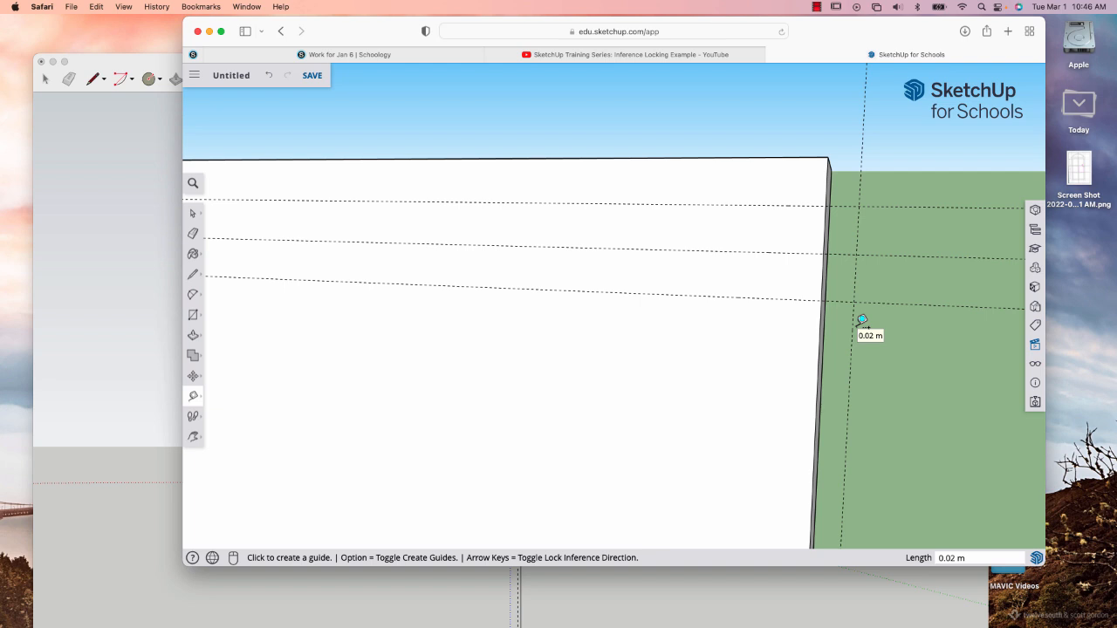
{"action": "type", "text": "3cm"}
{"action": "left_click", "coordinate": [820, 358]}
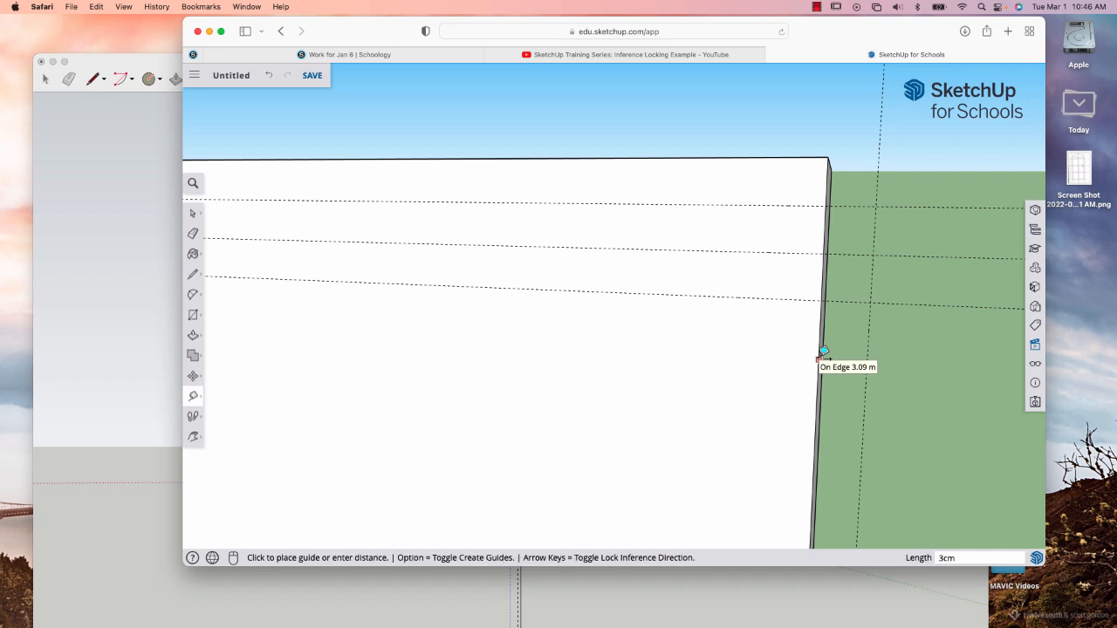
{"action": "left_click", "coordinate": [924, 361]}
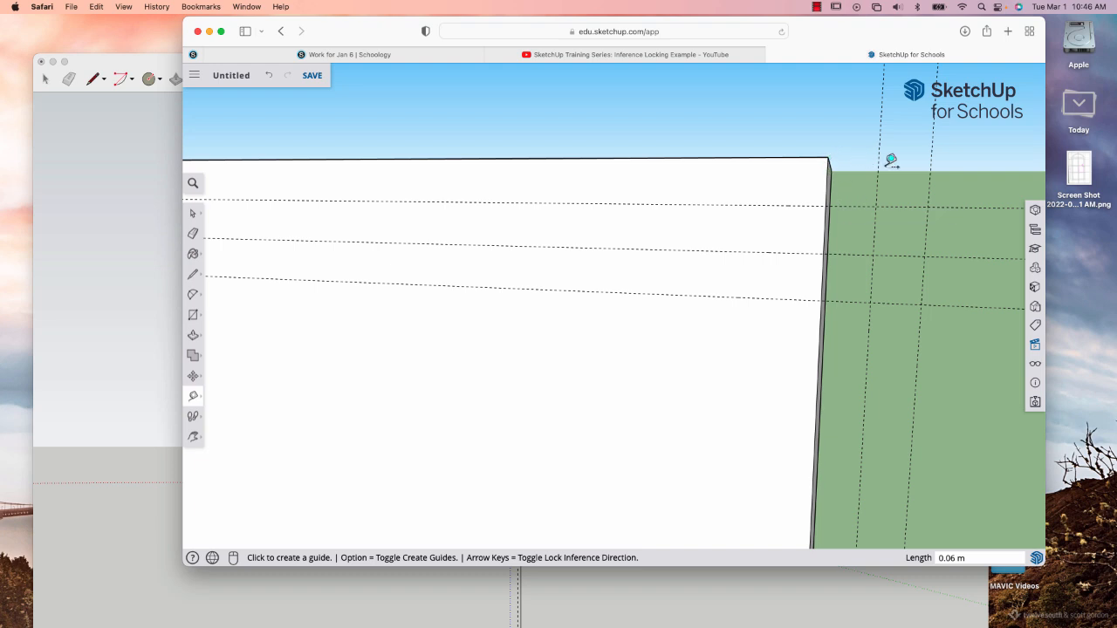
{"action": "left_click", "coordinate": [859, 202]}
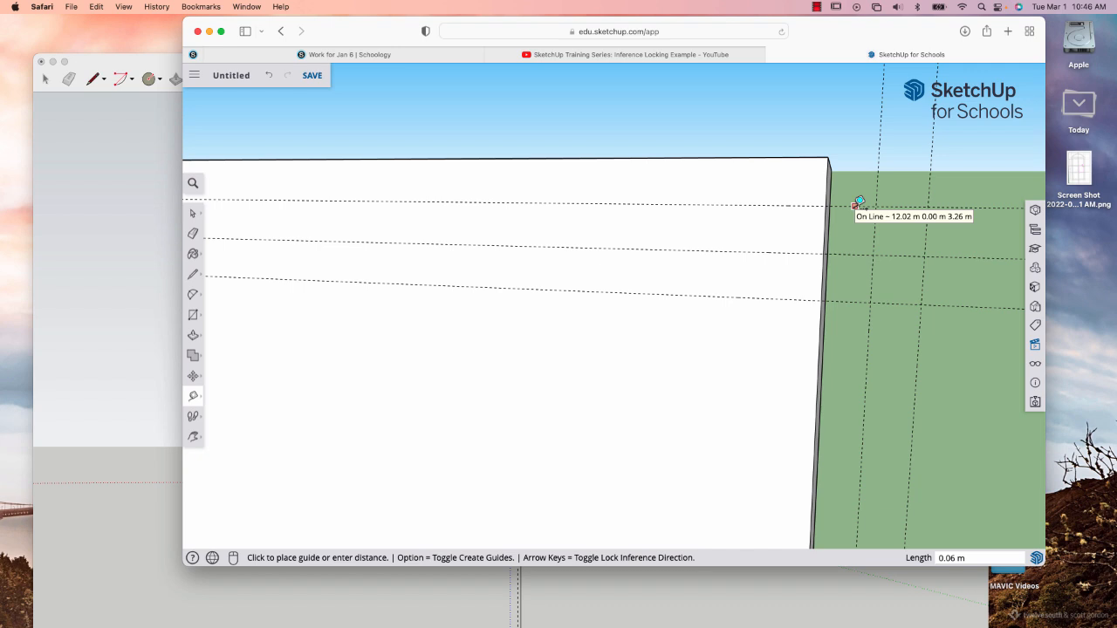
{"action": "left_click", "coordinate": [828, 152]}
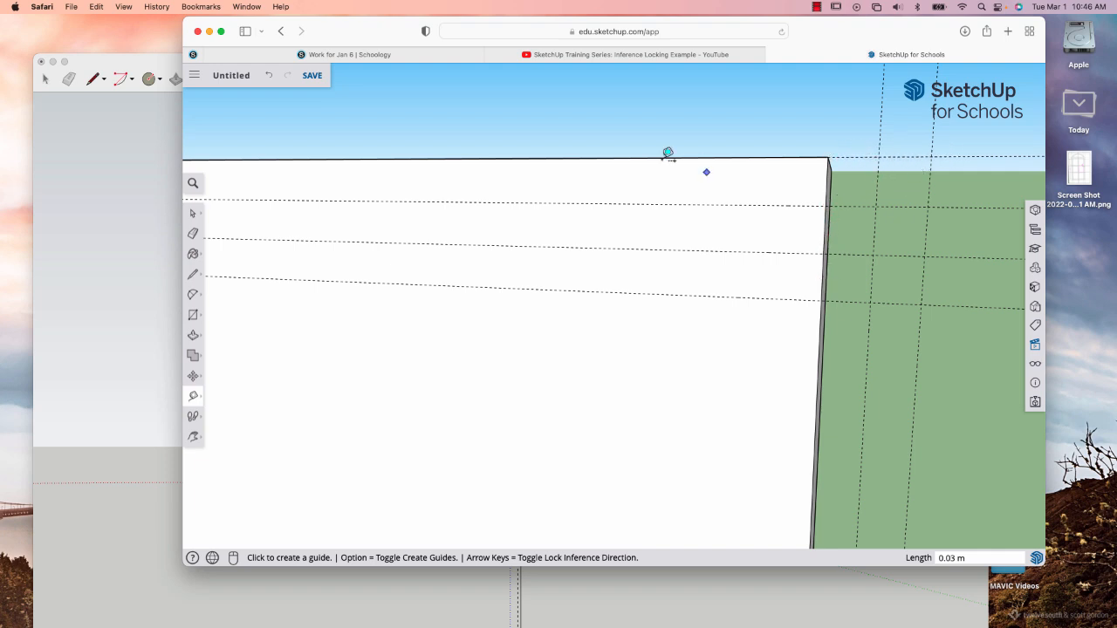
Draw a closed stepped profile with lines along the guide intersections, from the front face's top right corner back to its edge at the lowest guide.
{"action": "left_click", "coordinate": [193, 274]}
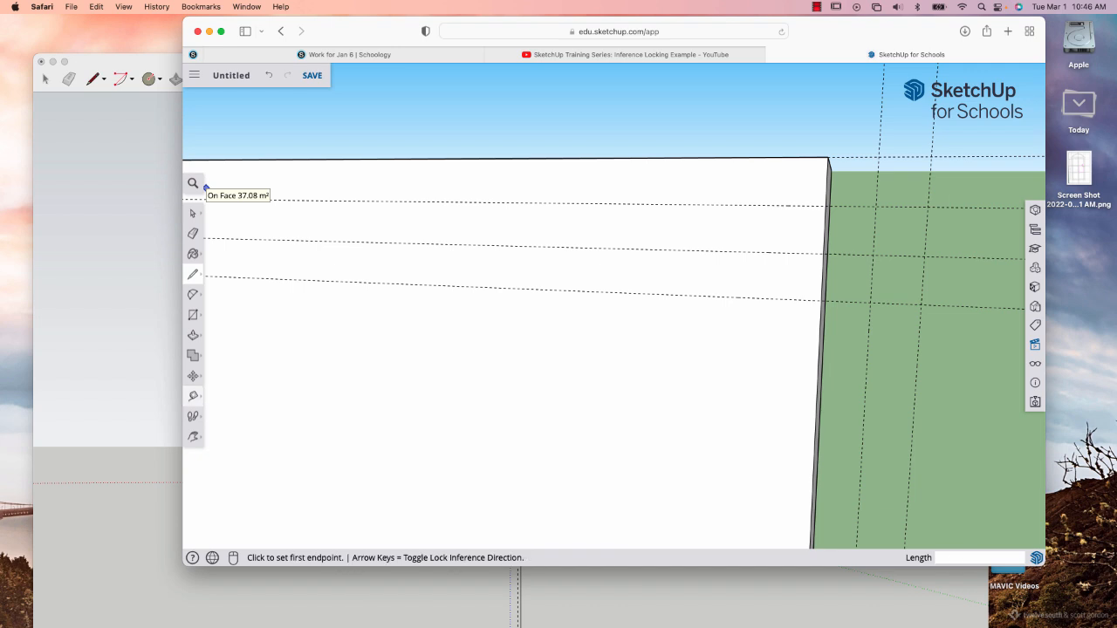
{"action": "left_click", "coordinate": [828, 158]}
{"action": "left_click", "coordinate": [879, 158]}
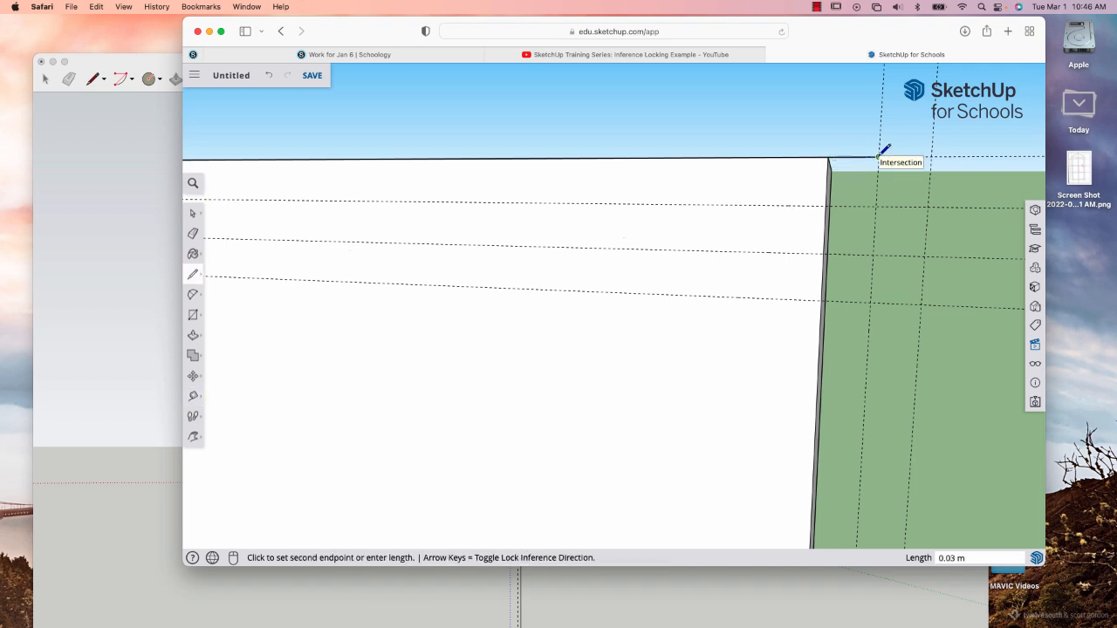
{"action": "left_click", "coordinate": [876, 207]}
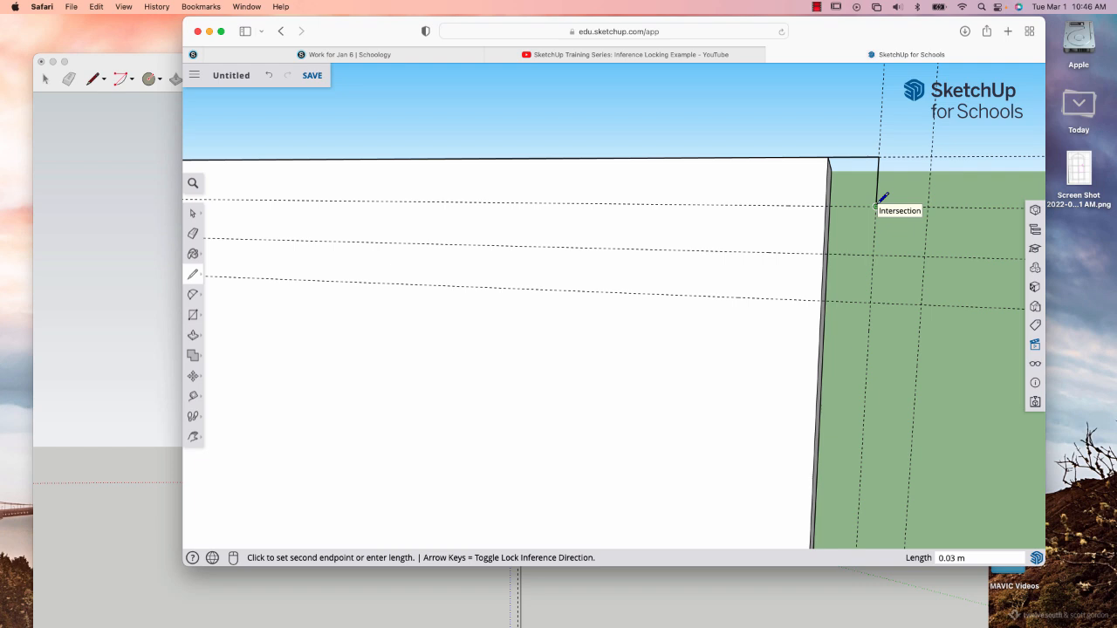
{"action": "left_click", "coordinate": [927, 207]}
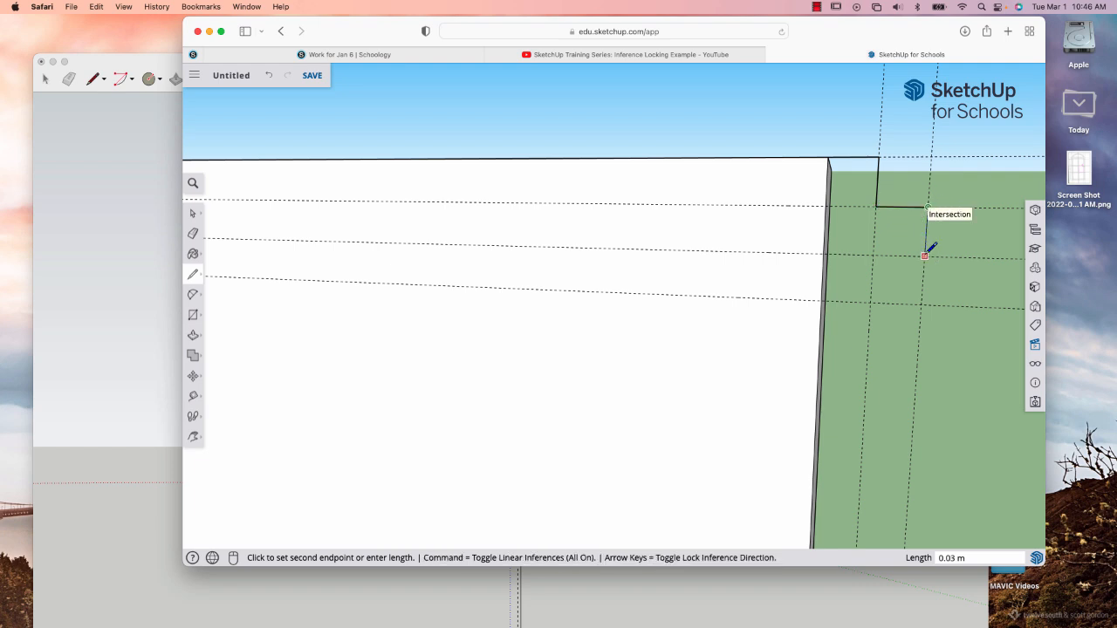
{"action": "left_click", "coordinate": [925, 255]}
{"action": "left_click", "coordinate": [872, 255]}
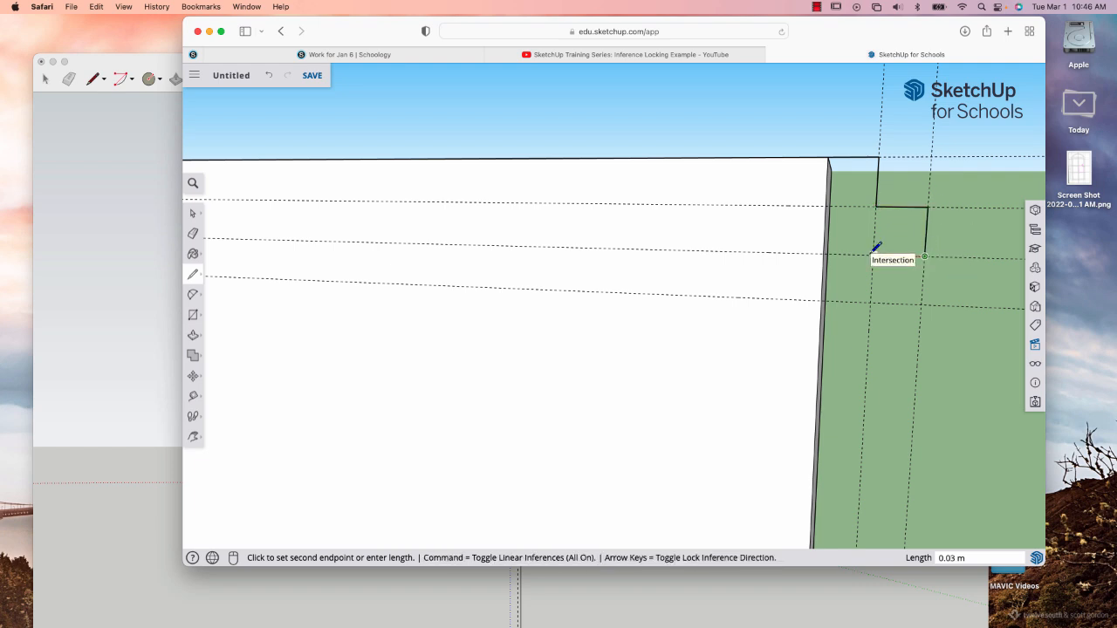
{"action": "left_click", "coordinate": [869, 301]}
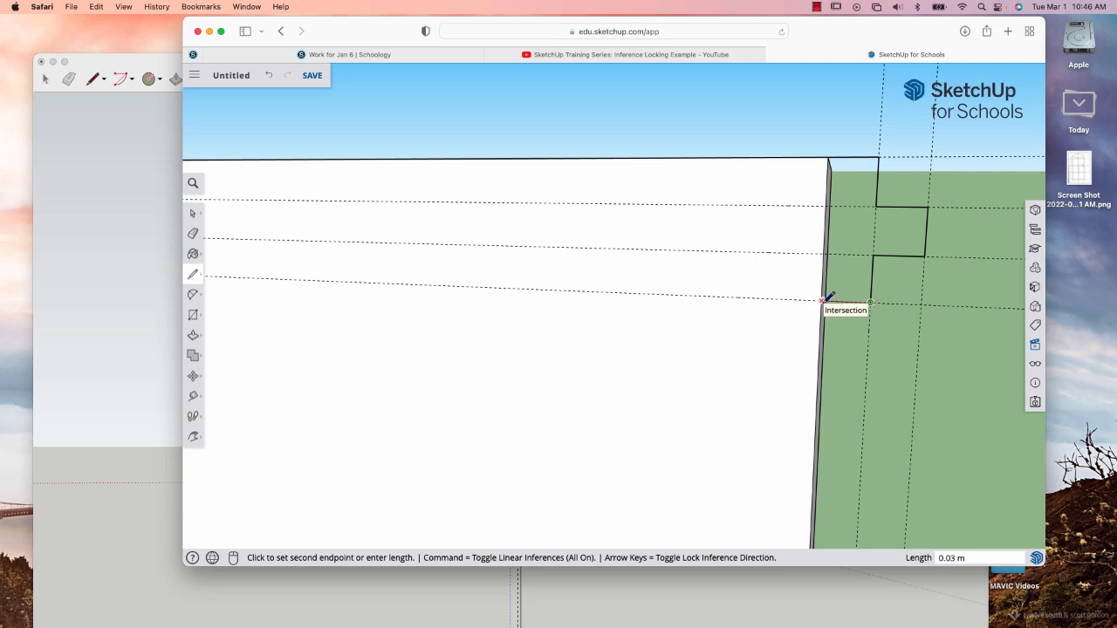
{"action": "left_click", "coordinate": [822, 301]}
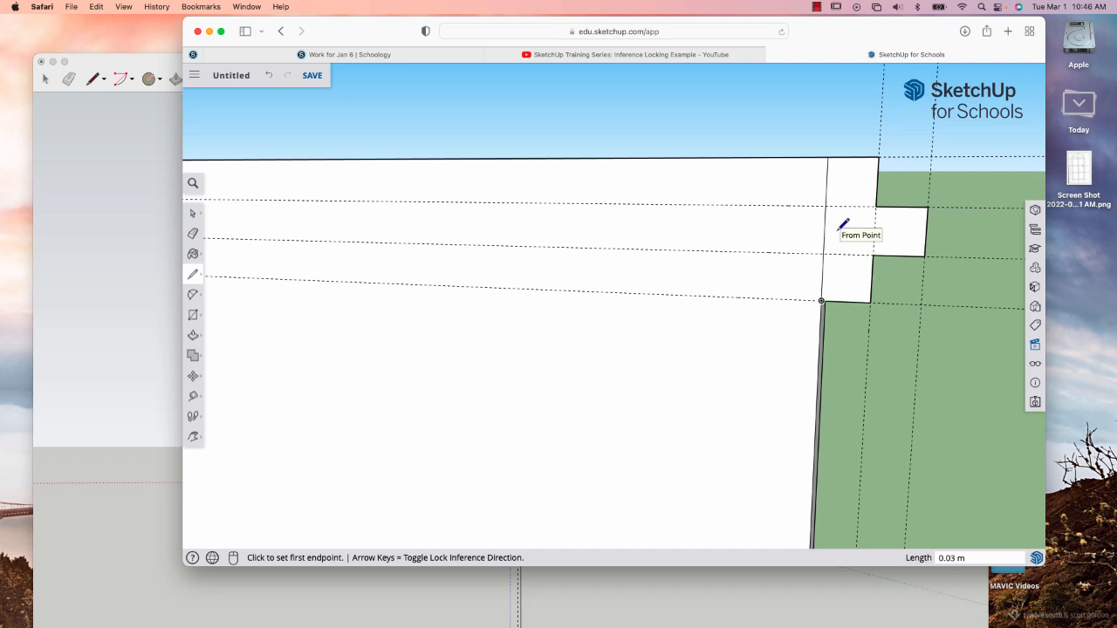
Delete all construction guides from the model, keeping the stepped profile at the block's top corner.
{"action": "key", "text": "o"}
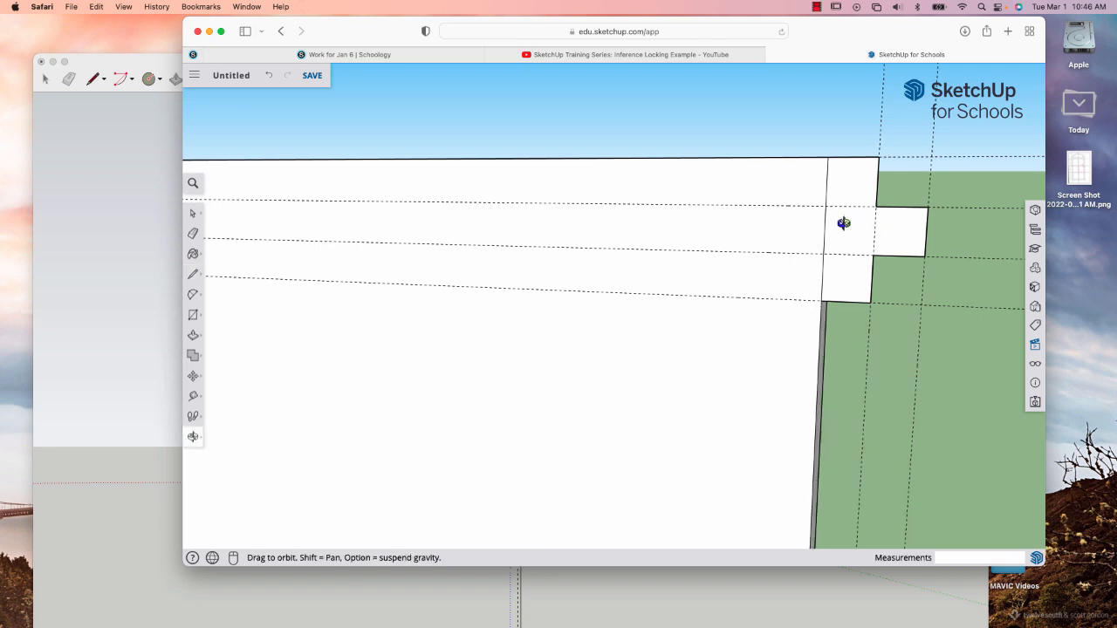
{"action": "left_click_drag", "start_coordinate": [847, 226], "coordinate": [802, 301]}
{"action": "scroll", "coordinate": [800, 302], "scroll_direction": "down", "scroll_amount": 8}
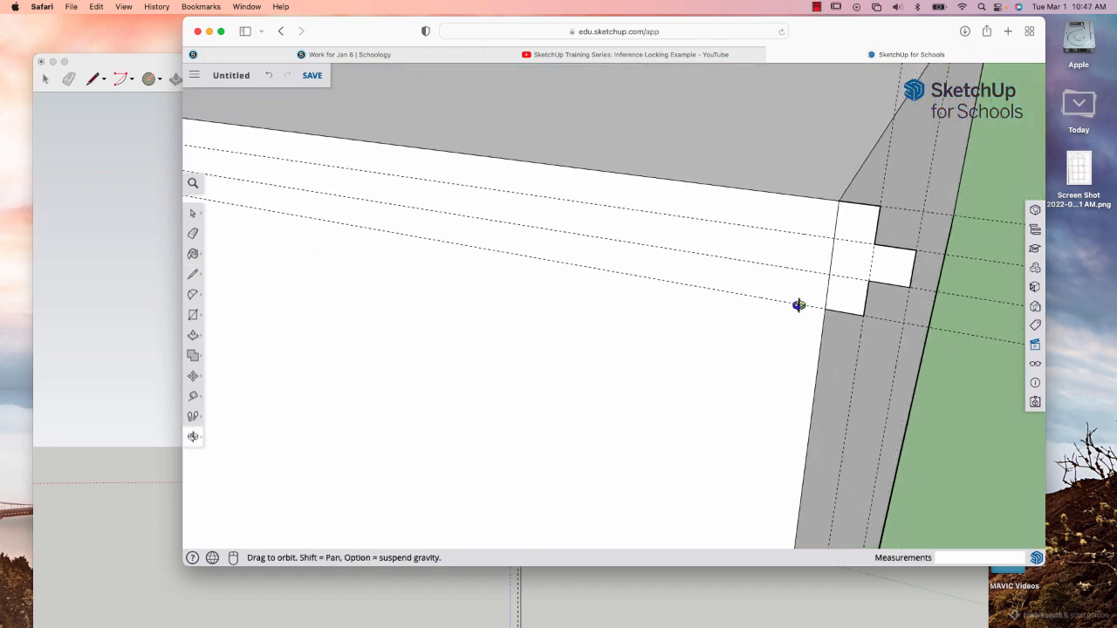
{"action": "scroll", "coordinate": [799, 305], "scroll_direction": "down", "scroll_amount": 8}
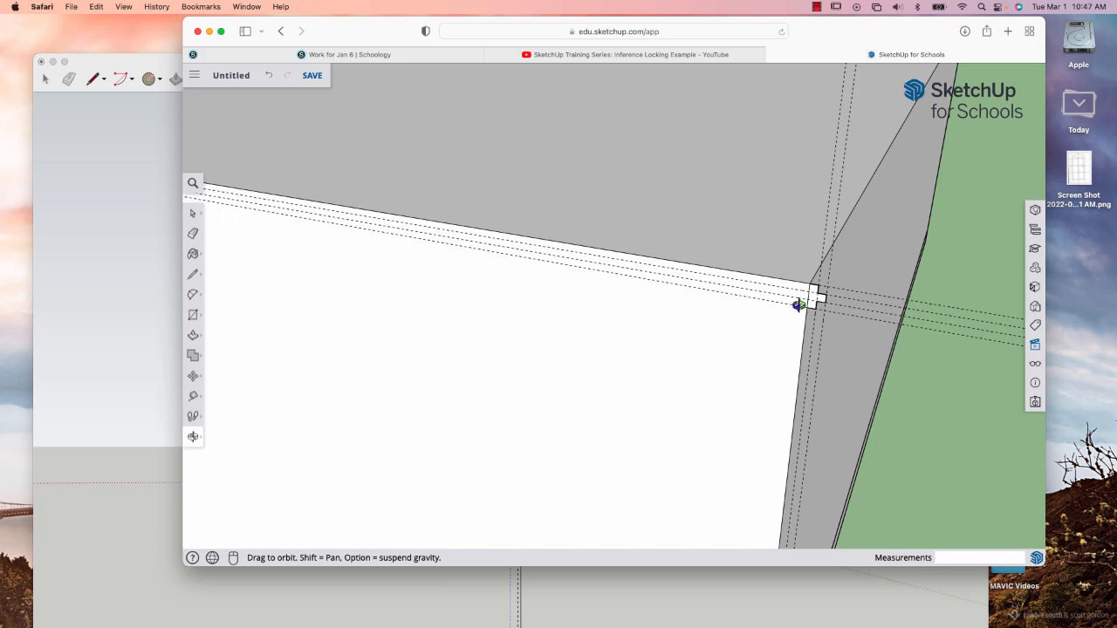
{"action": "left_click_drag", "start_coordinate": [798, 304], "coordinate": [721, 299]}
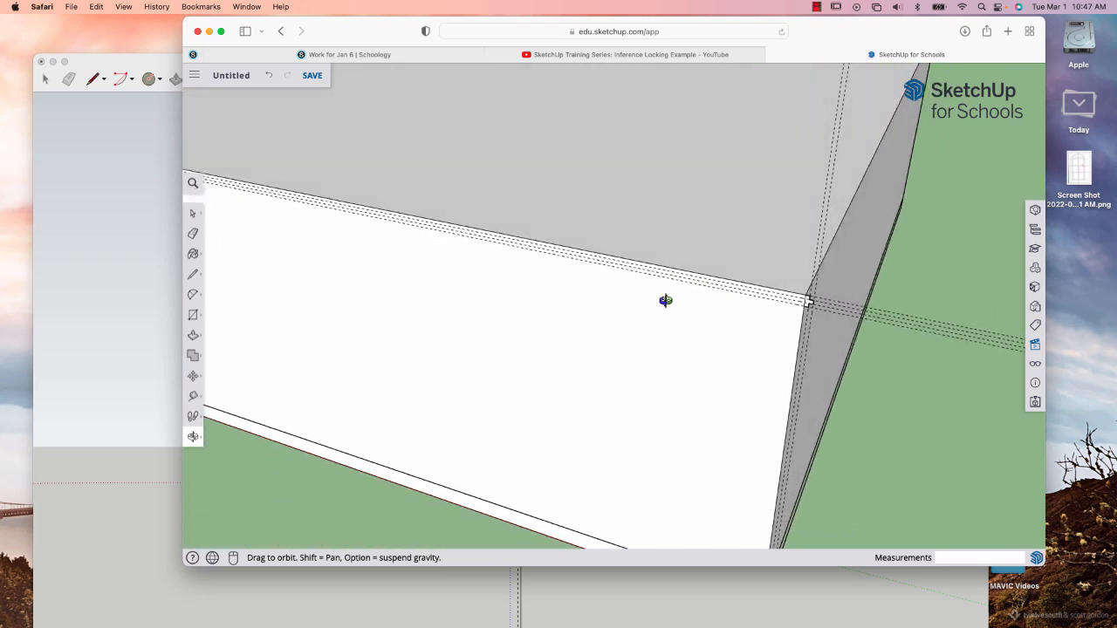
{"action": "key", "text": "h"}
{"action": "left_click_drag", "start_coordinate": [528, 232], "coordinate": [601, 294]}
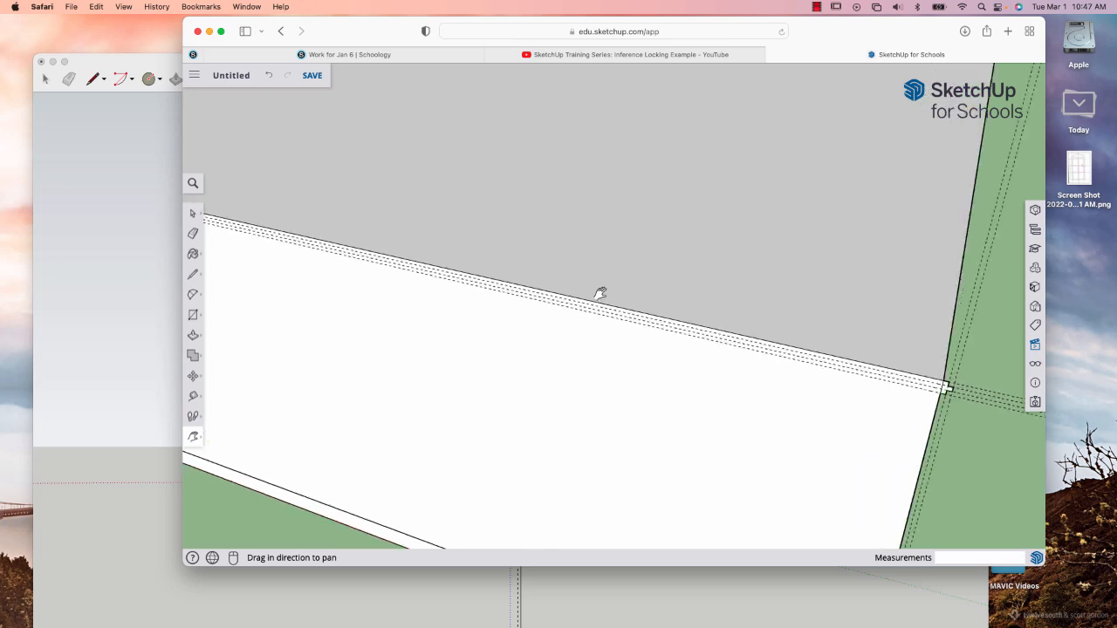
{"action": "scroll", "coordinate": [601, 293], "scroll_direction": "down", "scroll_amount": 6}
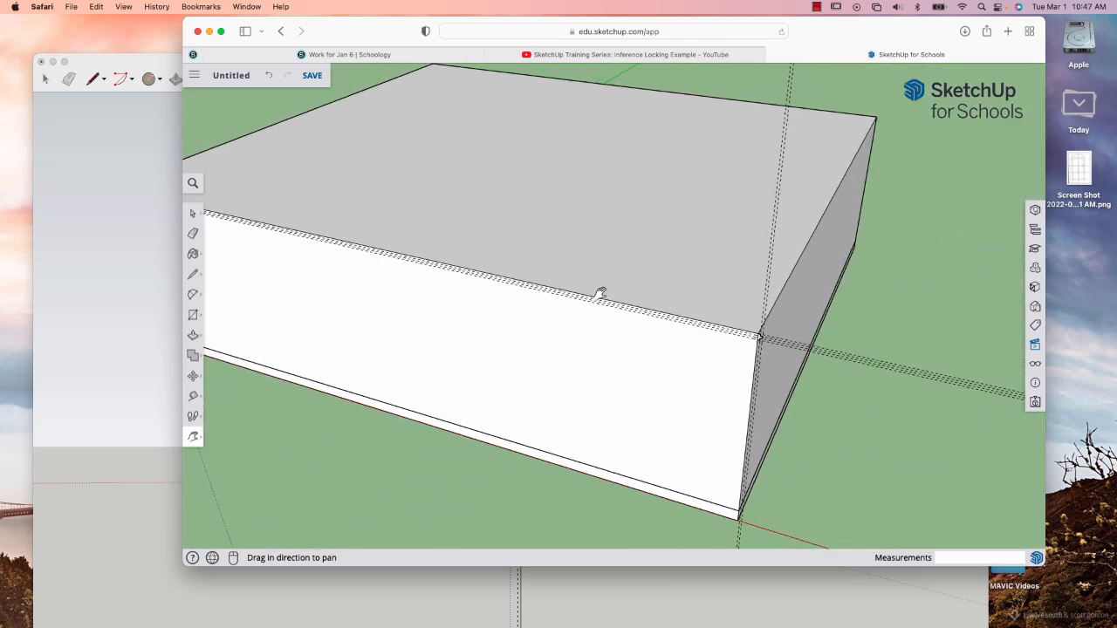
{"action": "scroll", "coordinate": [602, 293], "scroll_direction": "down", "scroll_amount": 2}
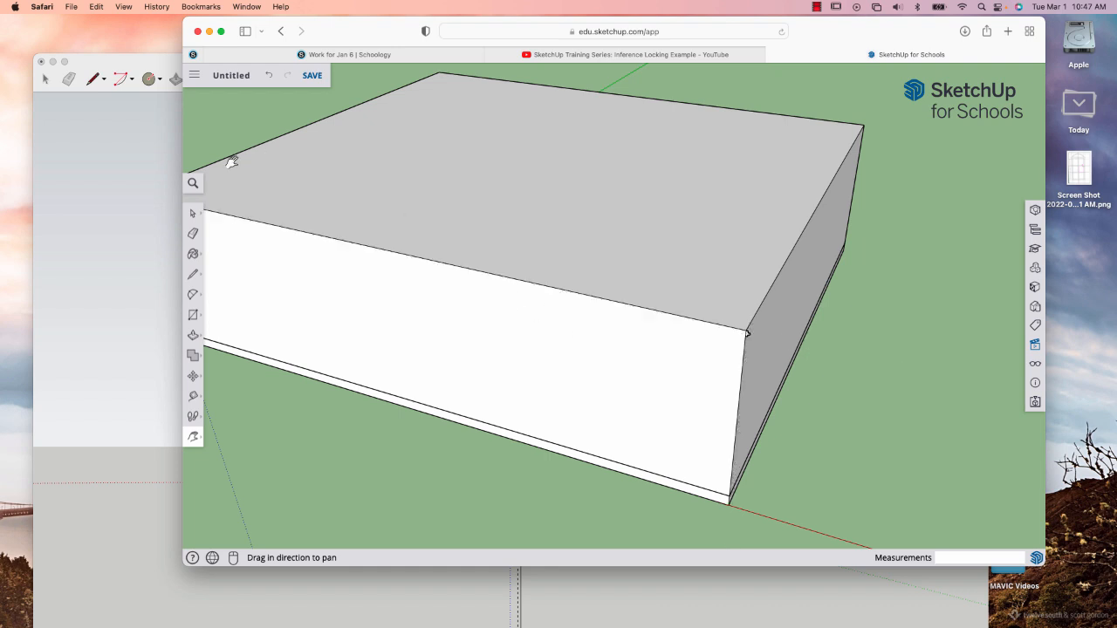
Select the four edges around the block's top face as the extrusion path.
{"action": "left_click", "coordinate": [192, 215]}
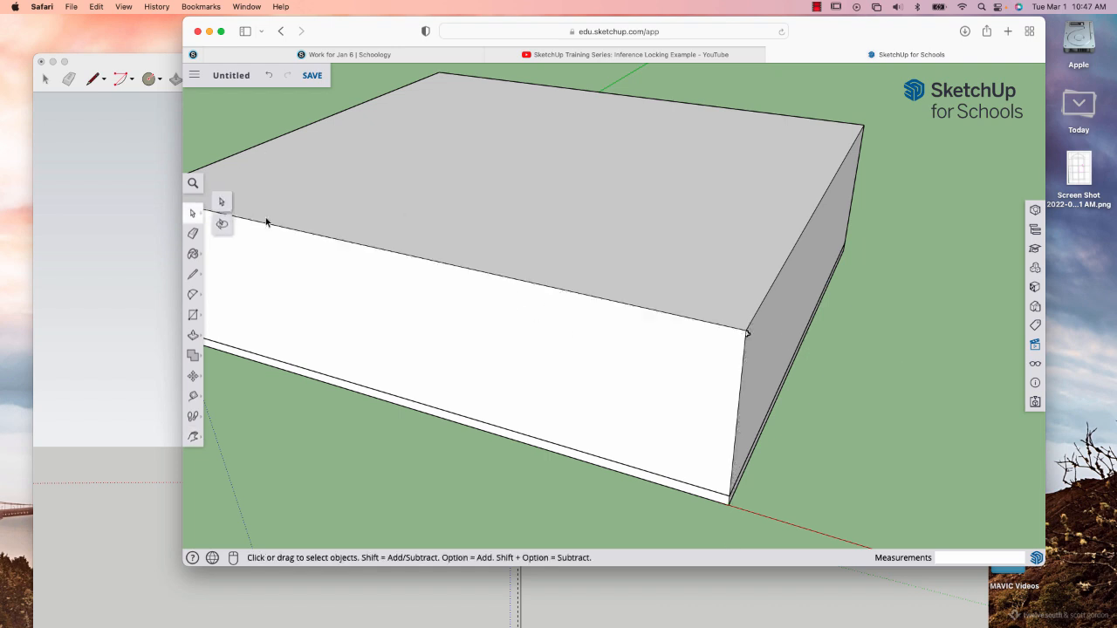
{"action": "left_click", "coordinate": [280, 228]}
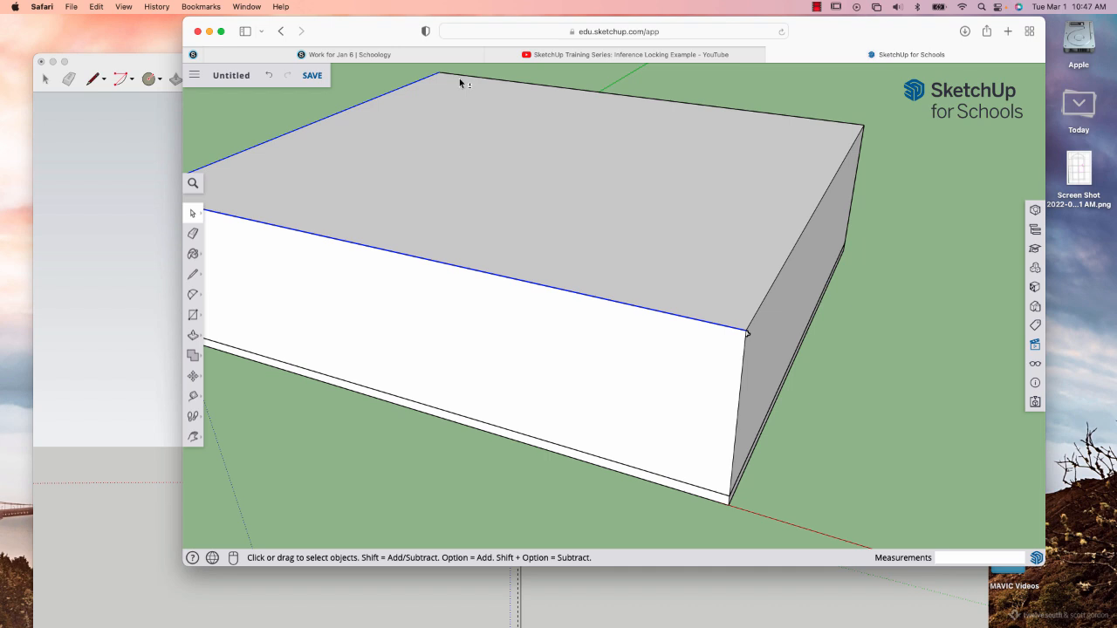
{"action": "left_click", "coordinate": [783, 272], "text": "shift"}
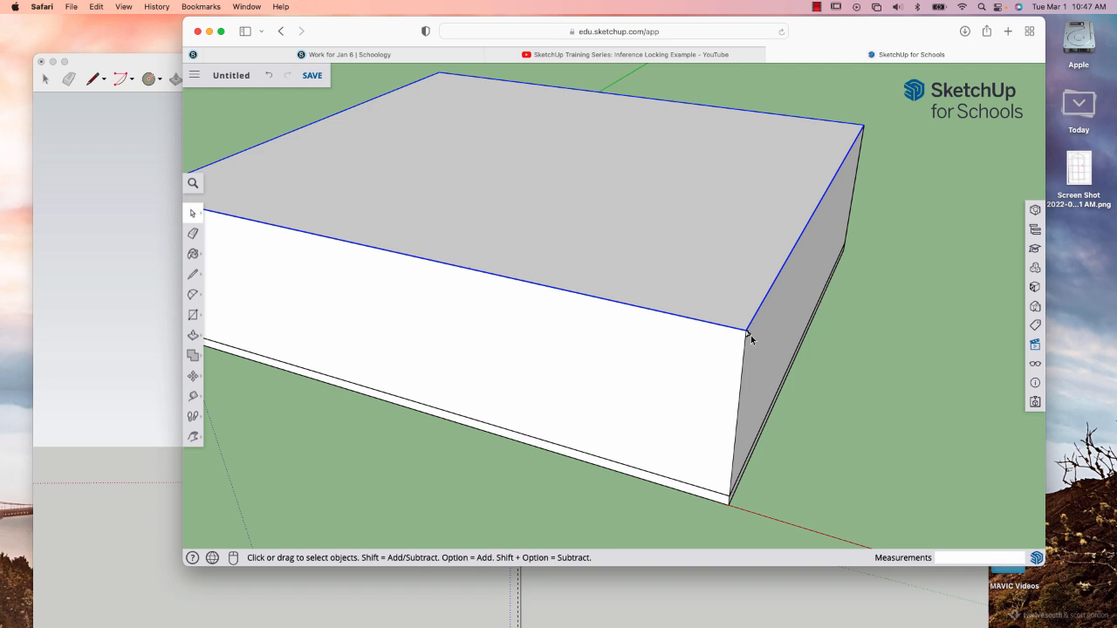
{"action": "key", "text": "o"}
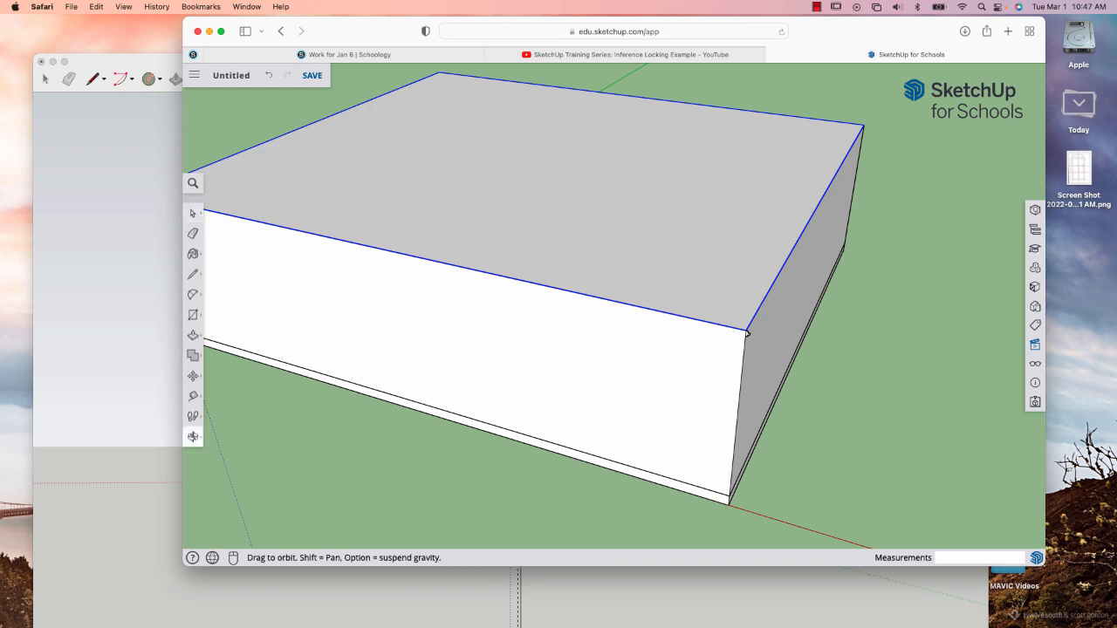
{"action": "left_click_drag", "start_coordinate": [744, 328], "coordinate": [577, 277]}
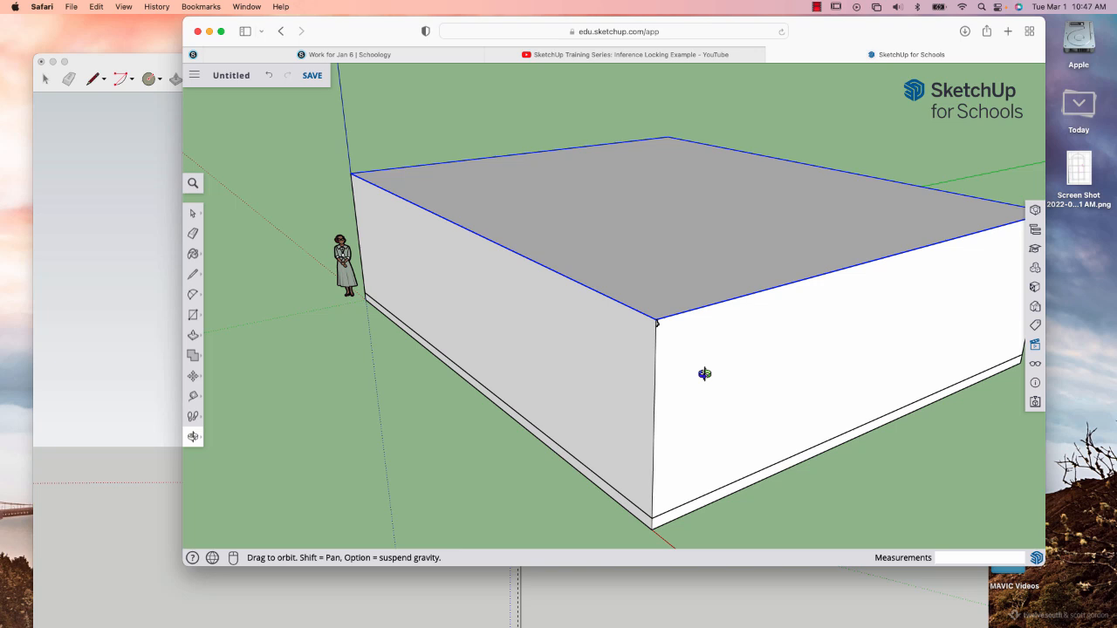
{"action": "scroll", "coordinate": [704, 374], "scroll_direction": "up", "scroll_amount": 8}
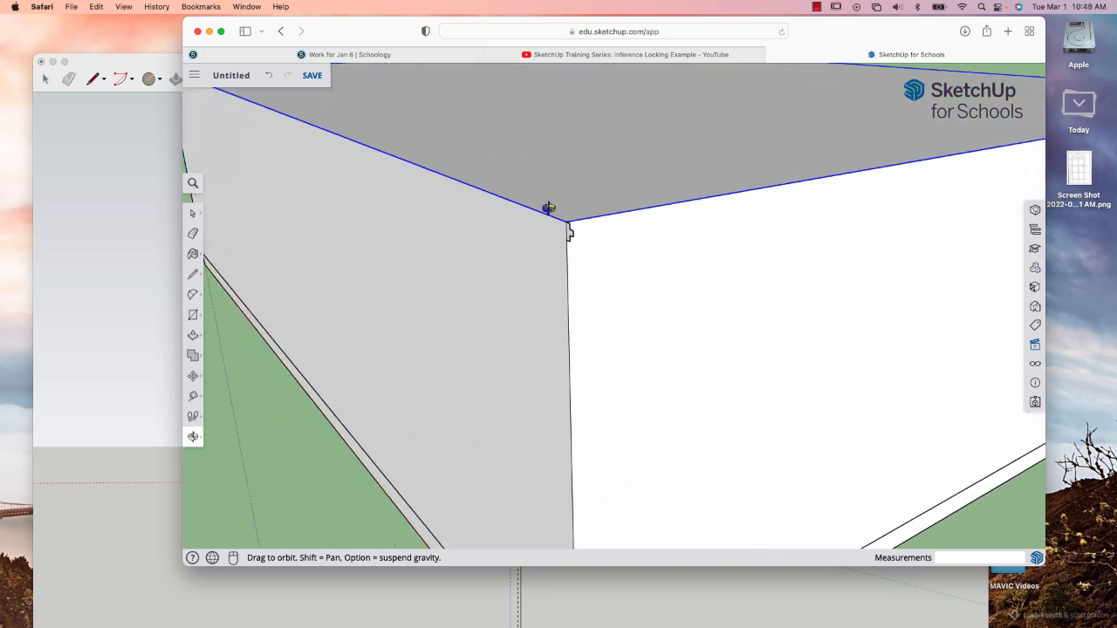
{"action": "right_click", "coordinate": [597, 199]}
{"action": "scroll", "coordinate": [600, 198], "scroll_direction": "up", "scroll_amount": 5}
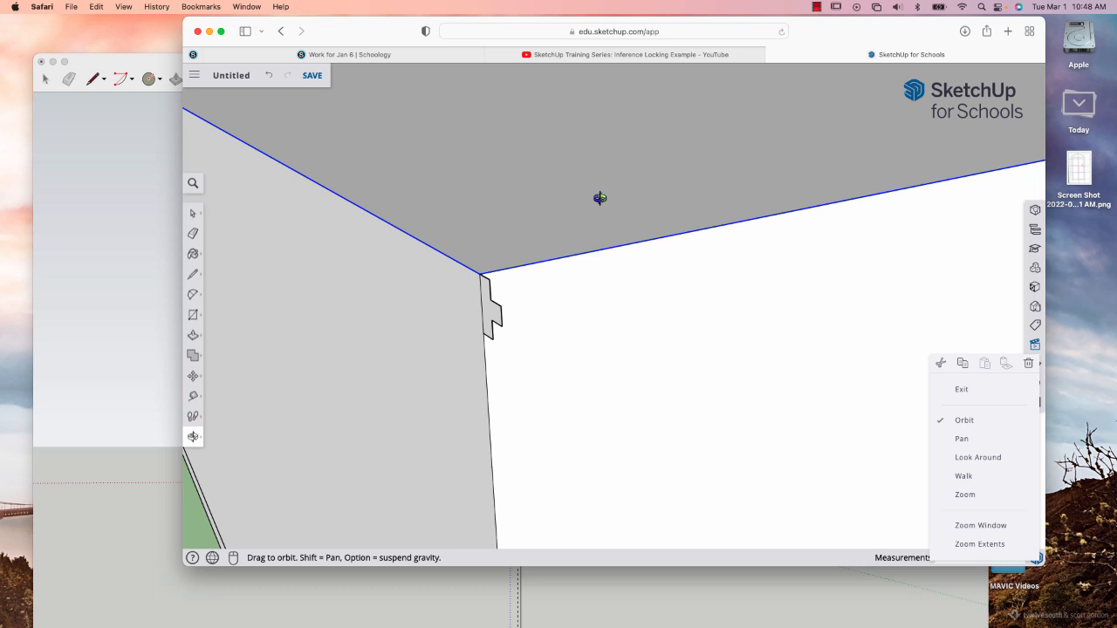
{"action": "left_click", "coordinate": [523, 341]}
{"action": "mouse_move", "coordinate": [524, 342]}
{"action": "left_mouse_down"}
{"action": "mouse_move", "coordinate": [494, 309]}
{"action": "mouse_move", "coordinate": [624, 314]}
{"action": "mouse_move", "coordinate": [506, 320]}
{"action": "left_mouse_up"}
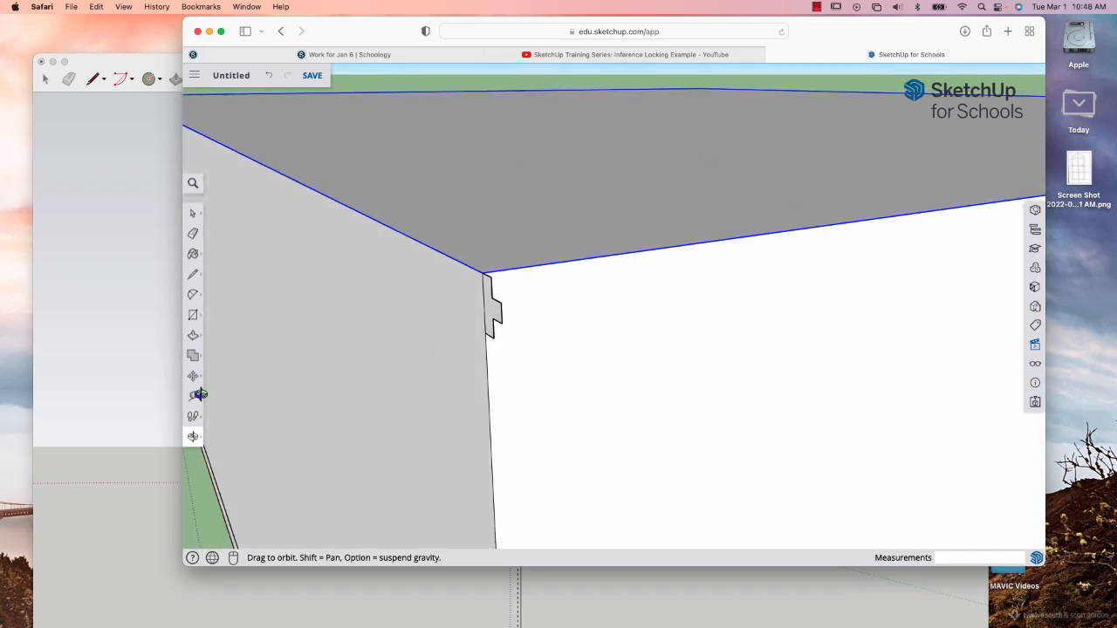
{"action": "left_click", "coordinate": [195, 336]}
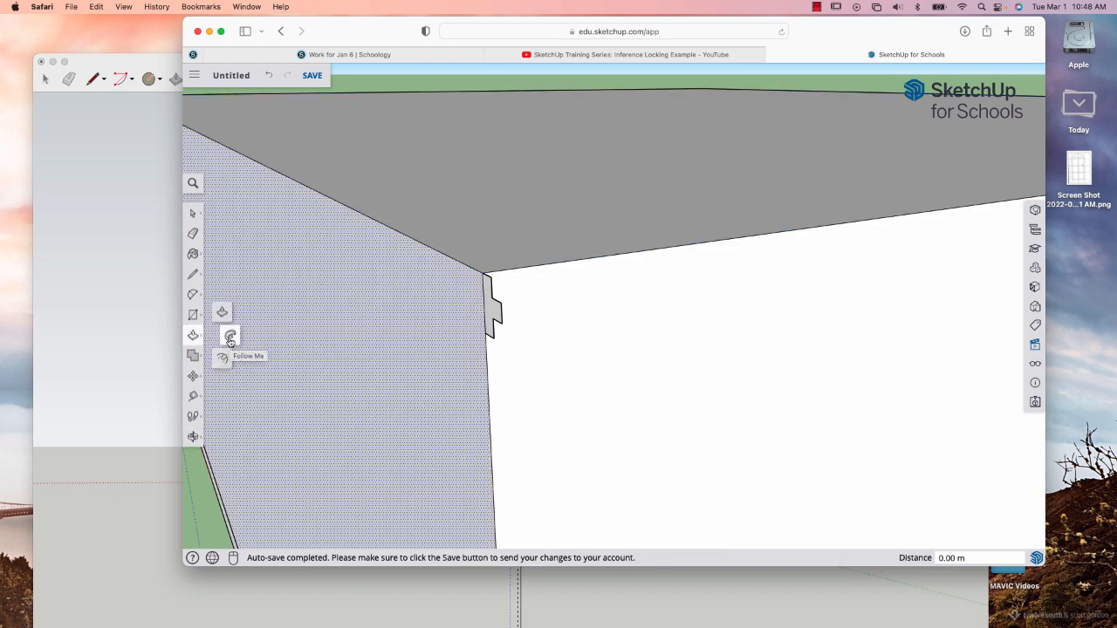
{"action": "left_click", "coordinate": [230, 339]}
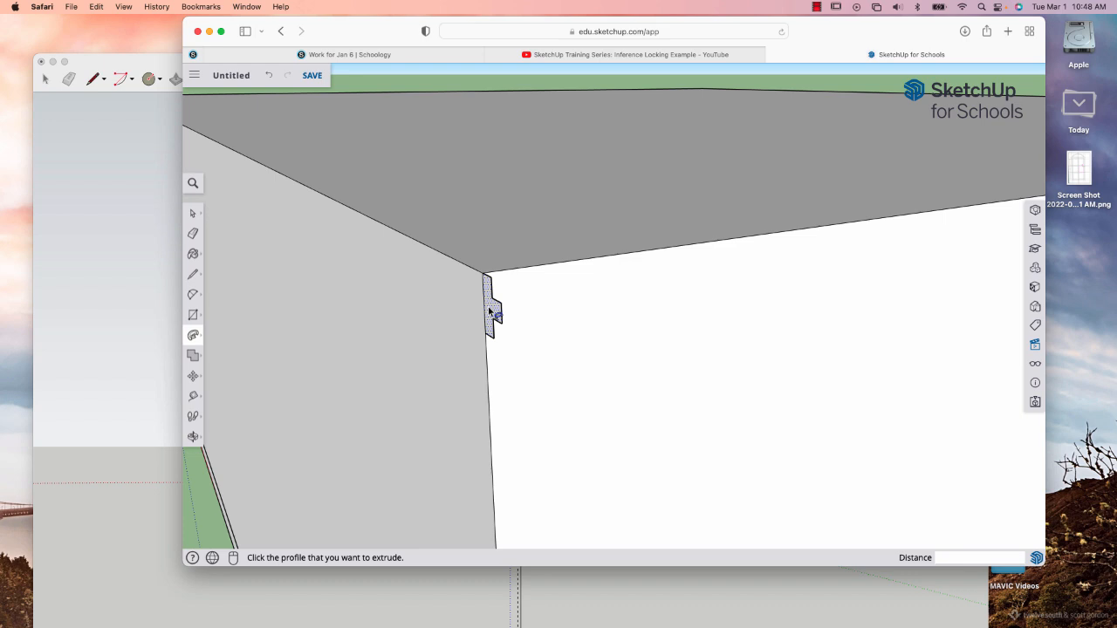
{"action": "left_click", "coordinate": [489, 309]}
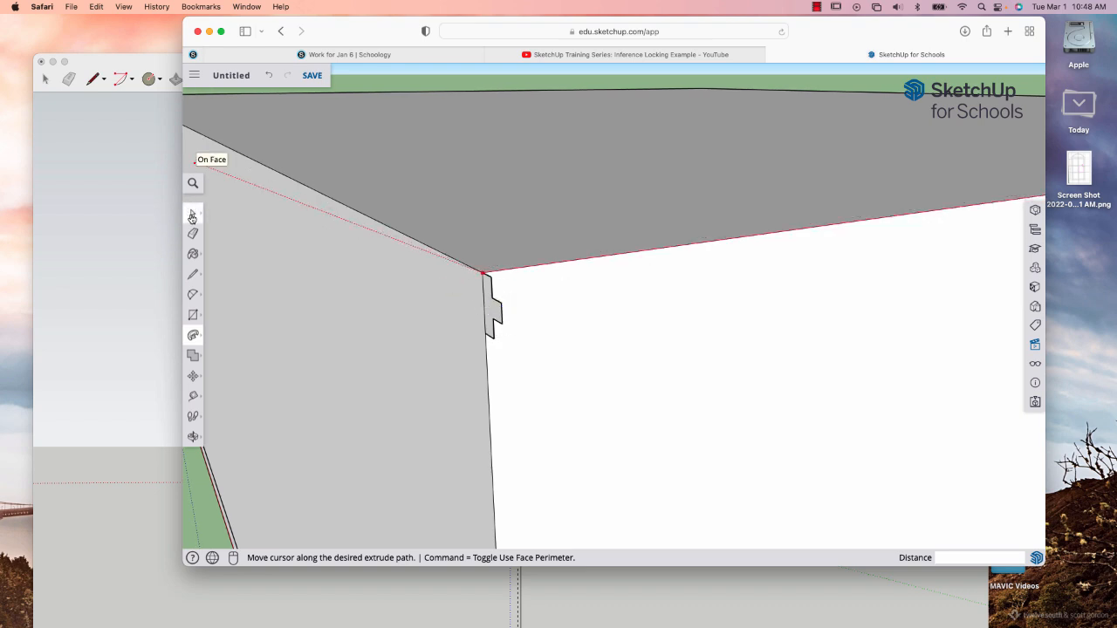
{"action": "key", "text": "Escape"}
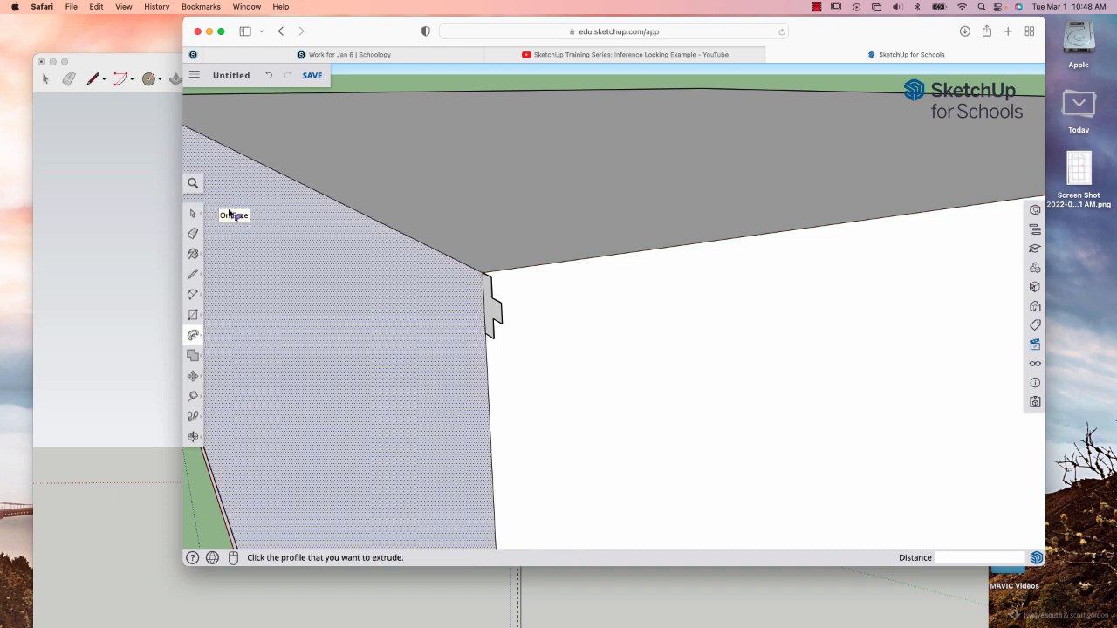
Reselect all four perimeter edges of the block's top face as the path for Follow Me.
{"action": "left_click", "coordinate": [194, 214]}
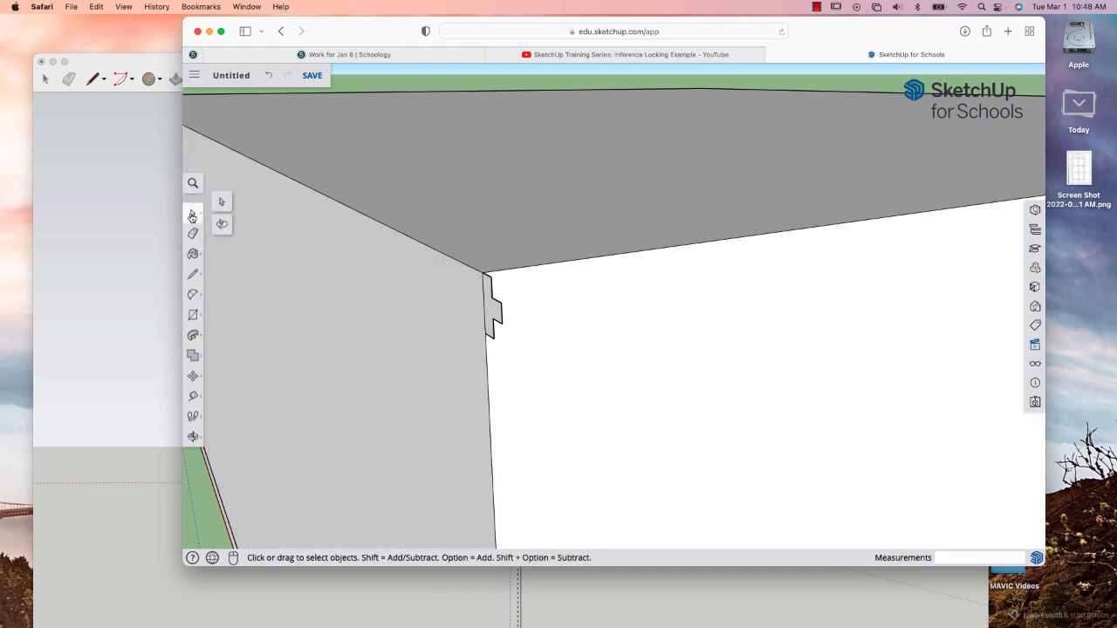
{"action": "left_click", "coordinate": [391, 229]}
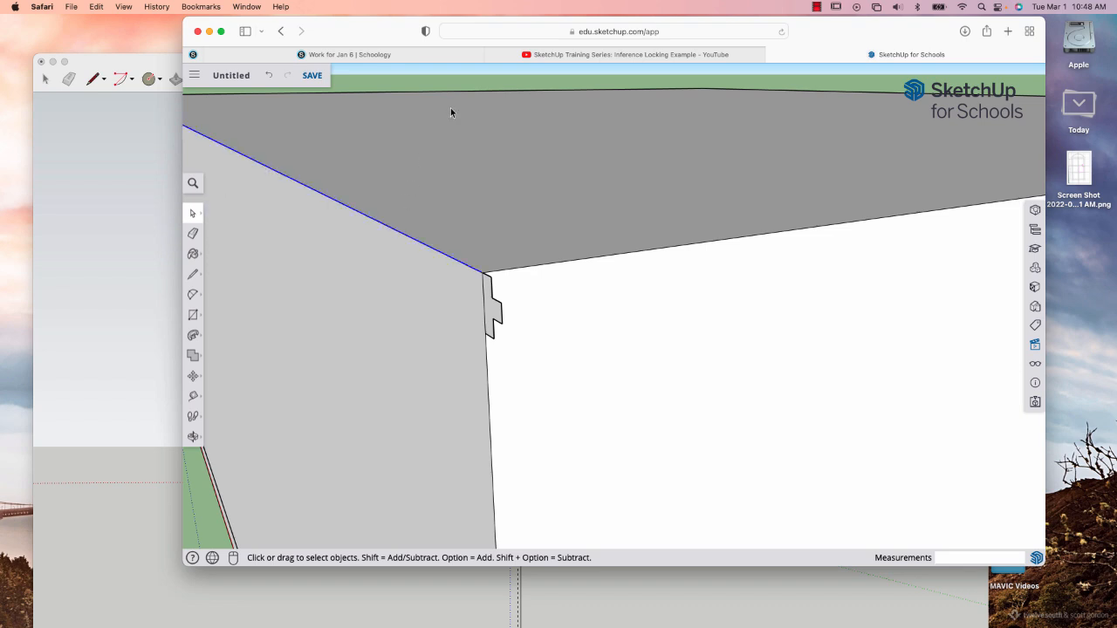
{"action": "left_click", "coordinate": [279, 93], "text": "shift"}
{"action": "left_click", "coordinate": [781, 91]}
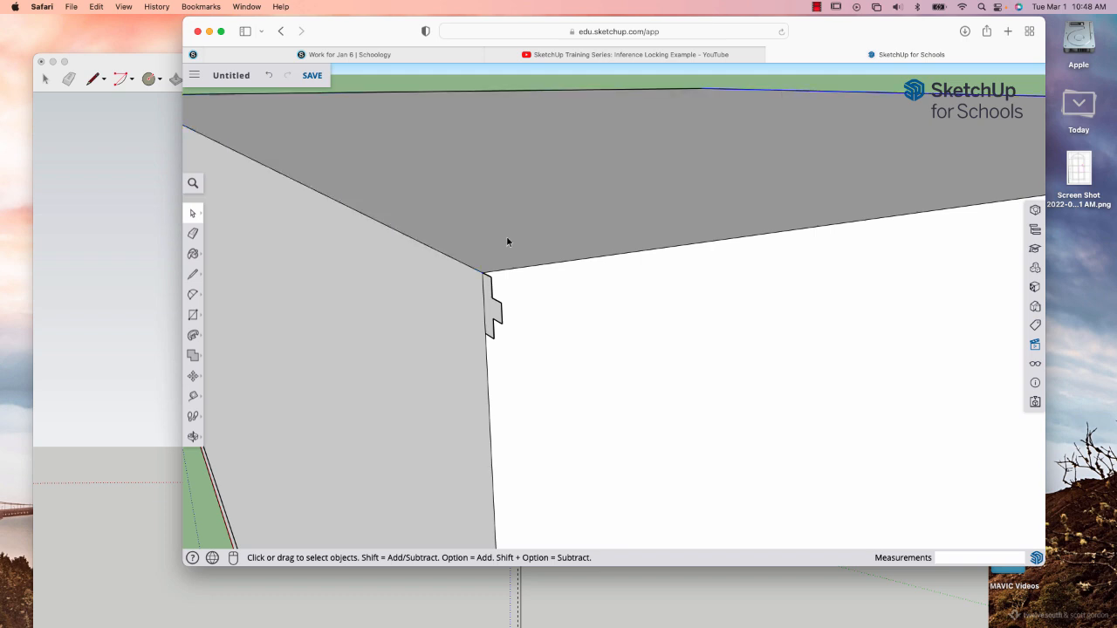
{"action": "left_click", "coordinate": [457, 263], "text": "shift"}
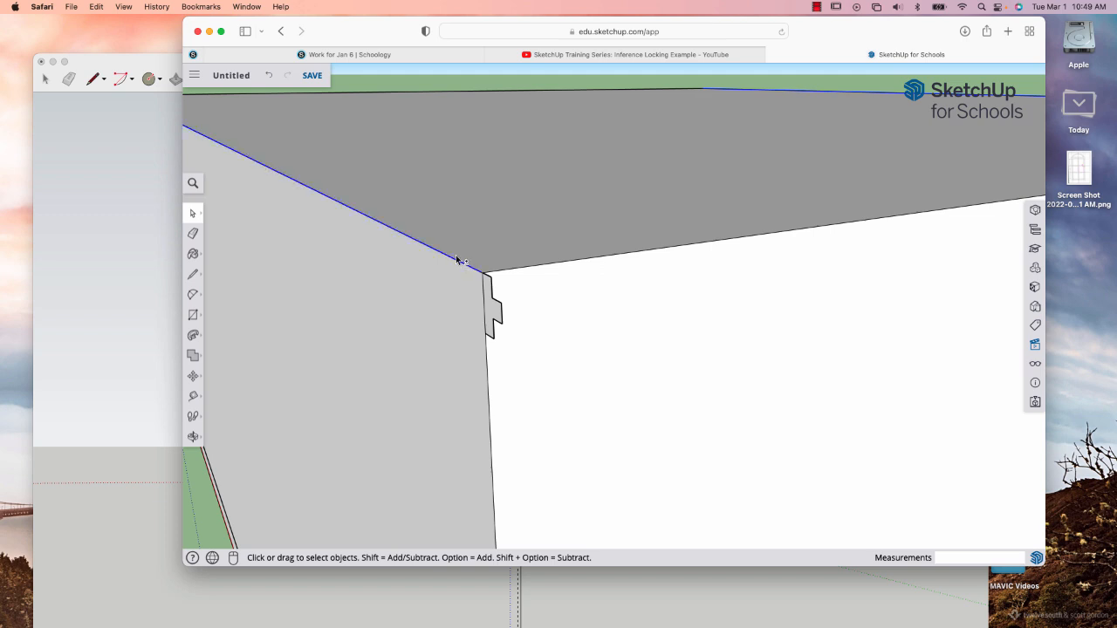
{"action": "left_click", "coordinate": [460, 91], "text": "shift"}
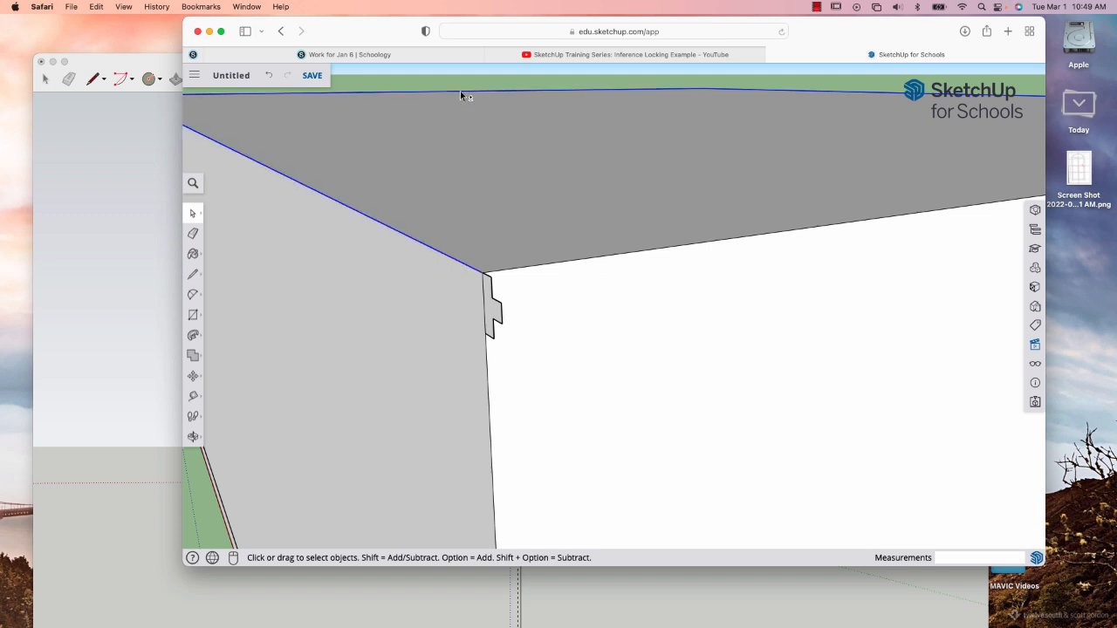
{"action": "left_click", "coordinate": [640, 255], "text": "shift"}
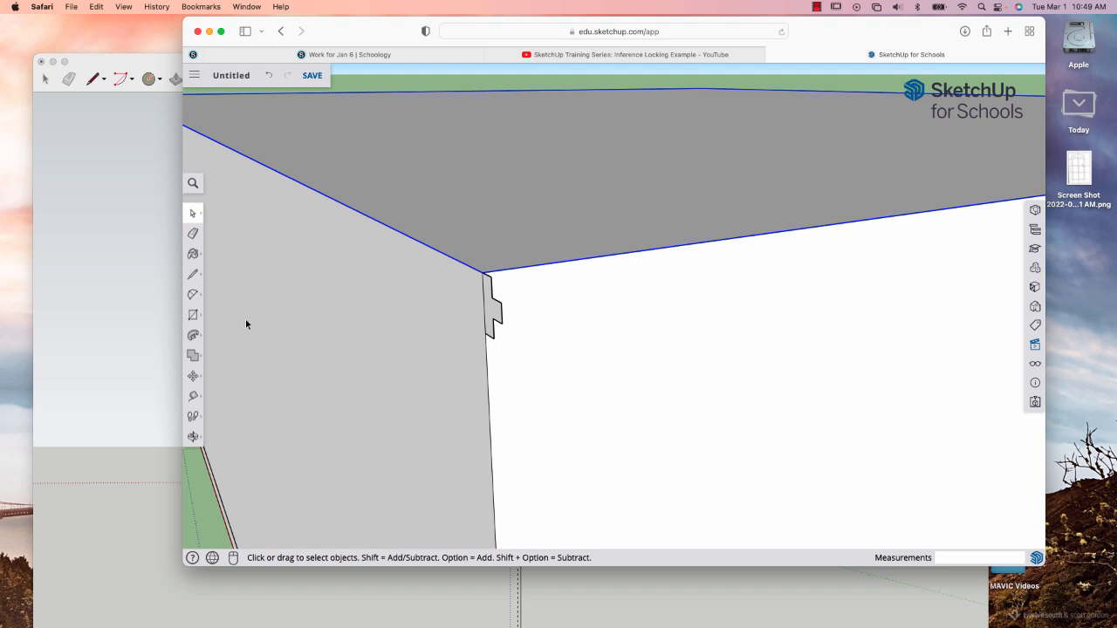
Extrude the stepped profile along the selected top edges with Follow Me to form the cornice.
{"action": "left_click", "coordinate": [193, 335]}
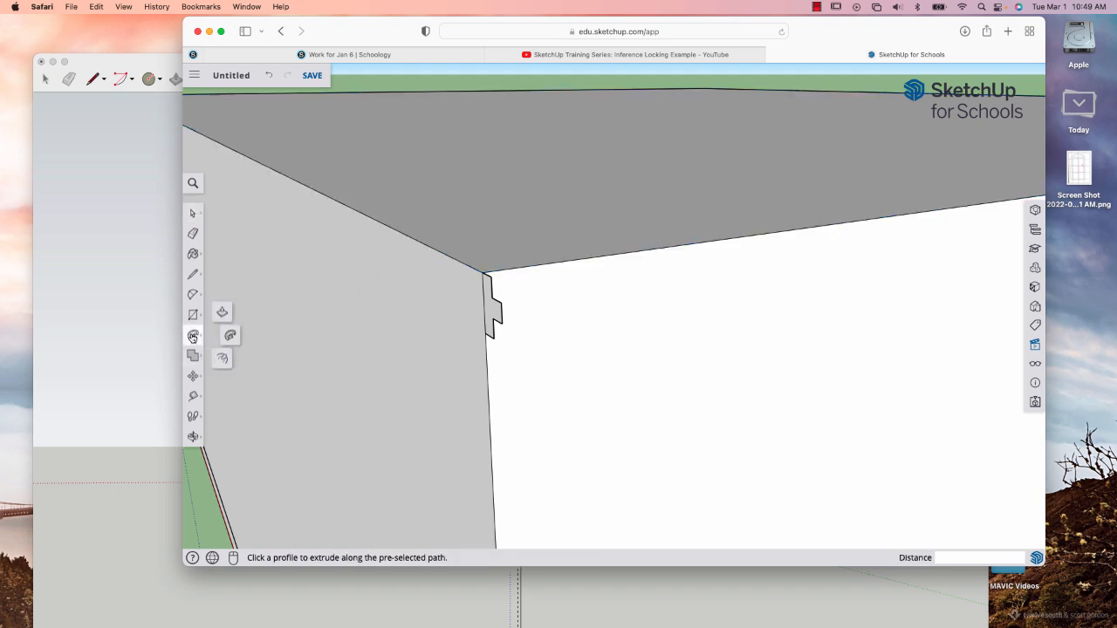
{"action": "left_click", "coordinate": [489, 312]}
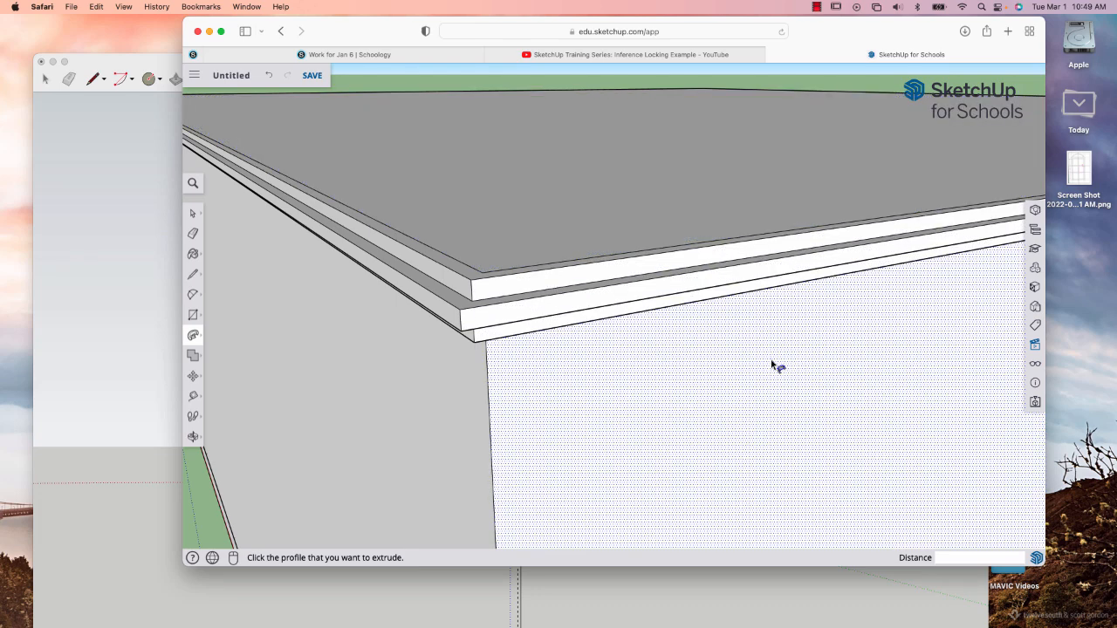
{"action": "scroll", "coordinate": [772, 367], "scroll_direction": "down", "scroll_amount": 5}
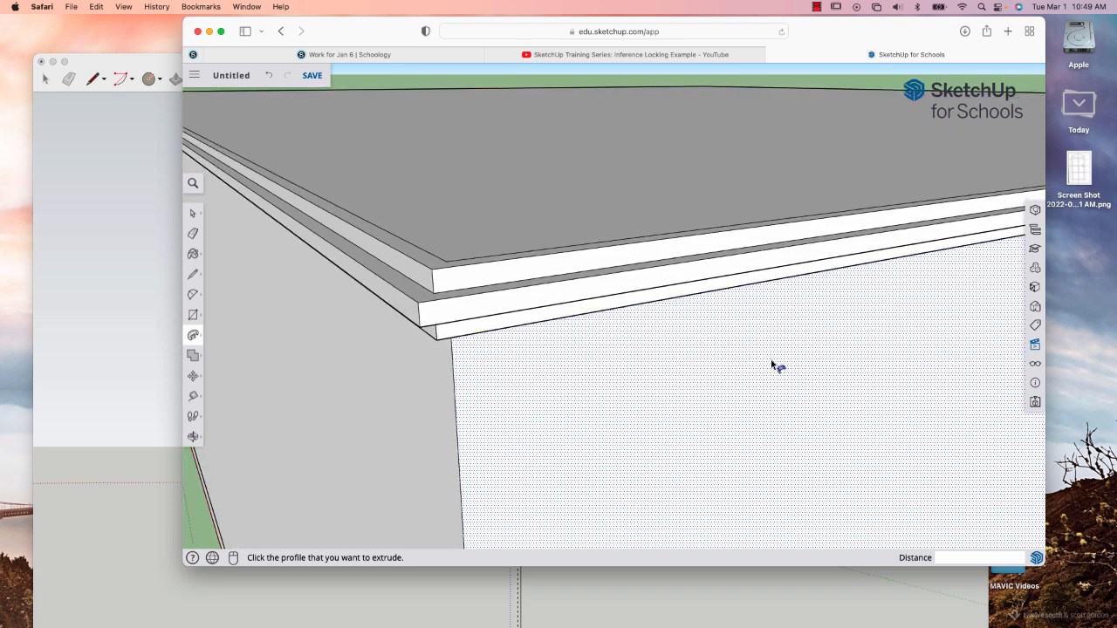
{"action": "scroll", "coordinate": [773, 367], "scroll_direction": "down", "scroll_amount": 4}
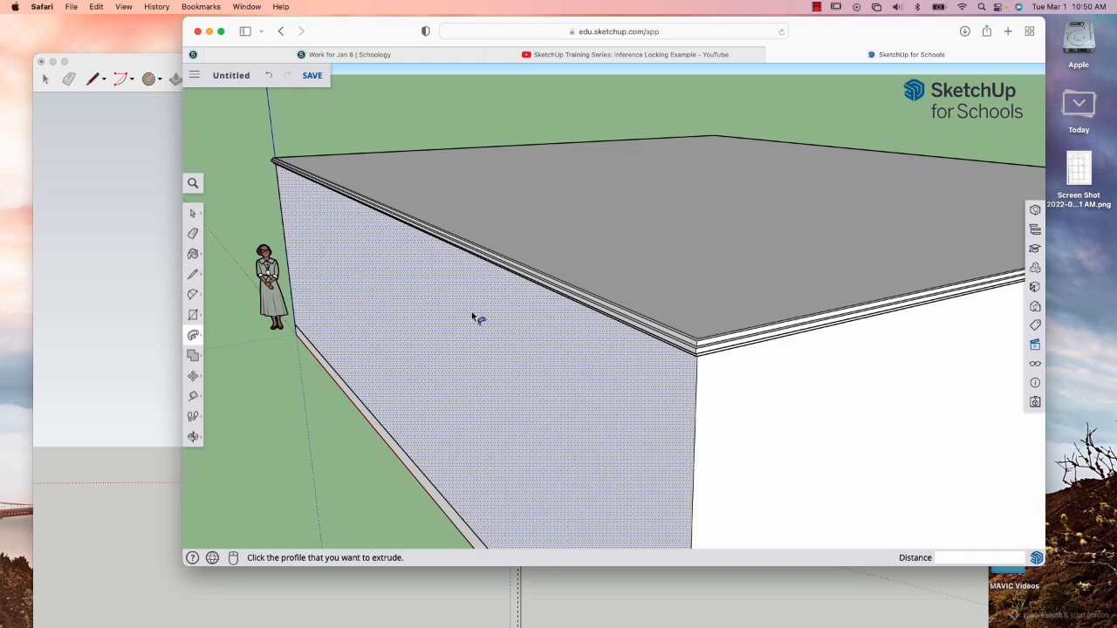
{"action": "left_click", "coordinate": [569, 381]}
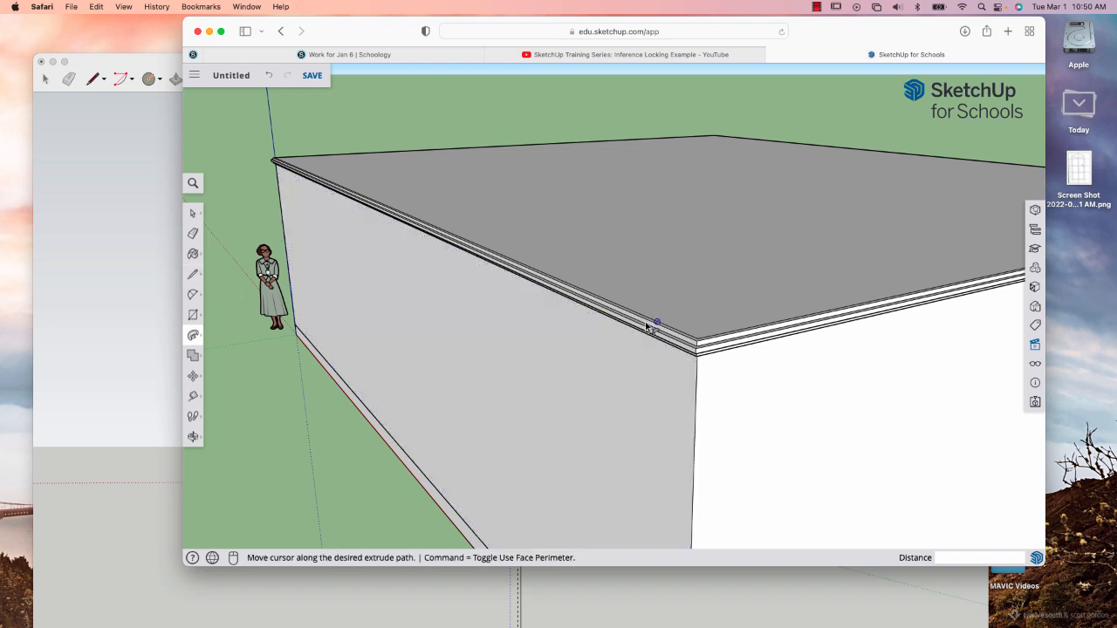
{"action": "left_click", "coordinate": [625, 367]}
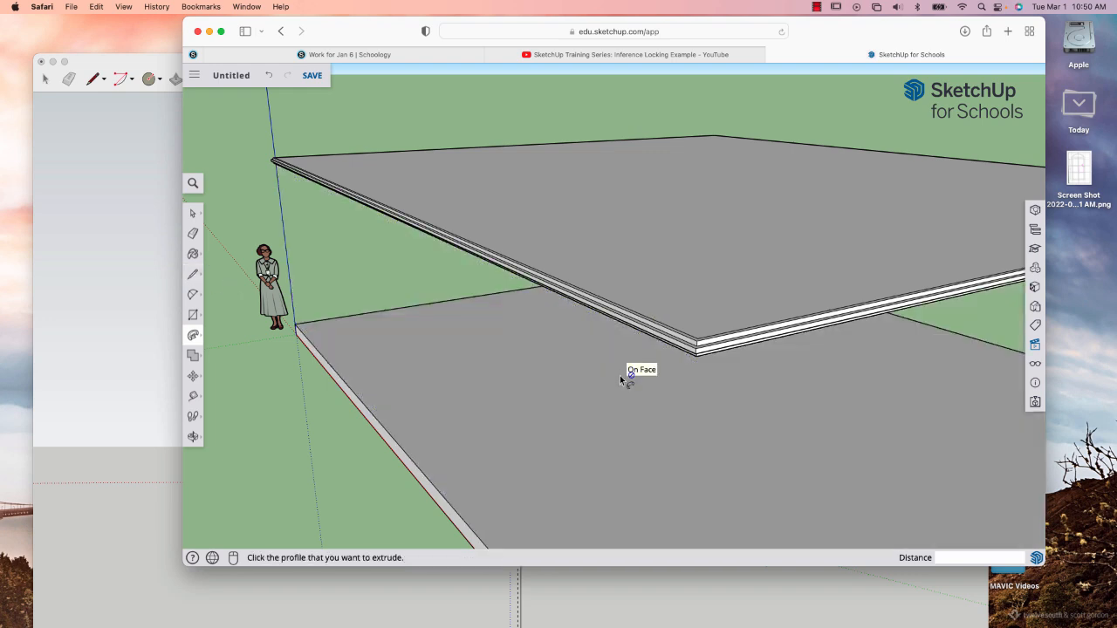
{"action": "left_click", "coordinate": [193, 214]}
{"action": "mouse_move", "coordinate": [515, 380]}
{"action": "left_mouse_down"}
{"action": "mouse_move", "coordinate": [548, 327]}
{"action": "mouse_move", "coordinate": [508, 375]}
{"action": "left_mouse_up"}
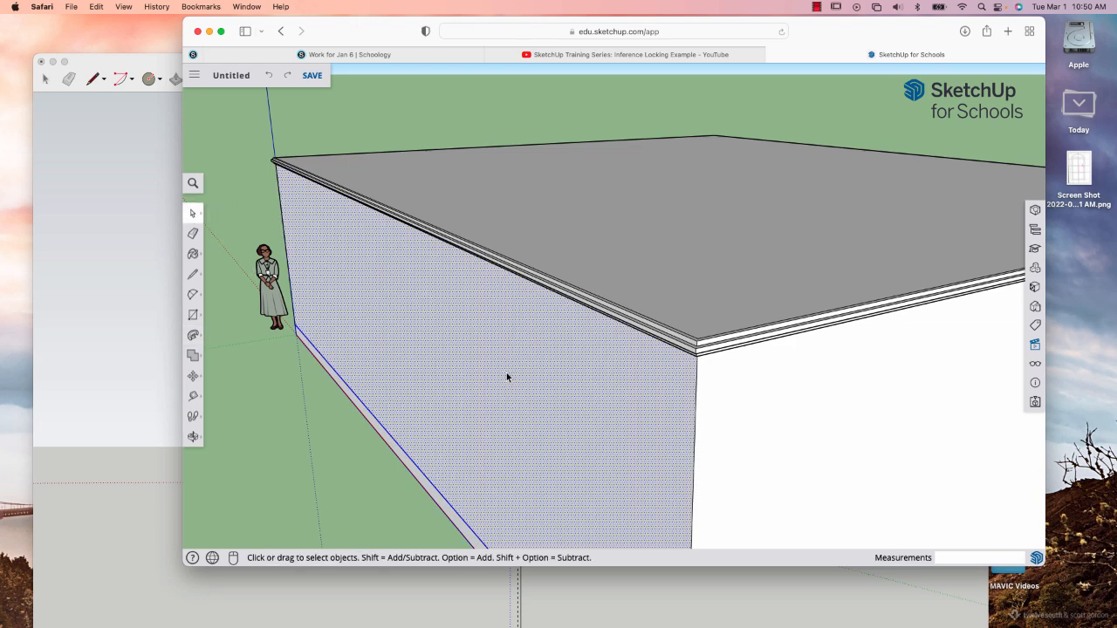
{"action": "key", "text": "o"}
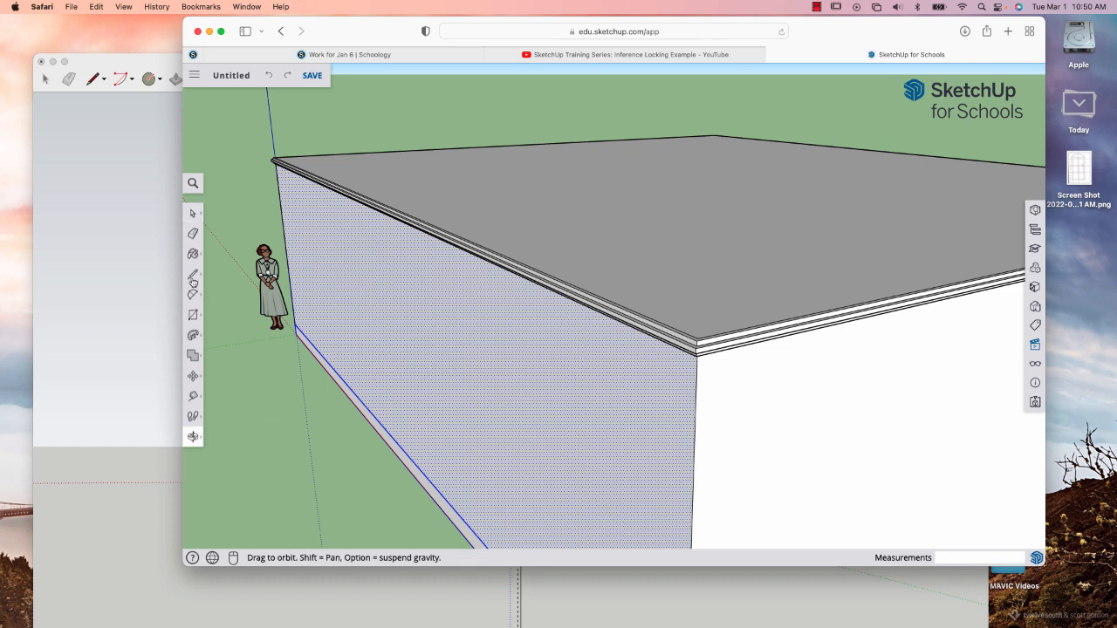
{"action": "left_click", "coordinate": [194, 215]}
{"action": "left_click", "coordinate": [256, 396]}
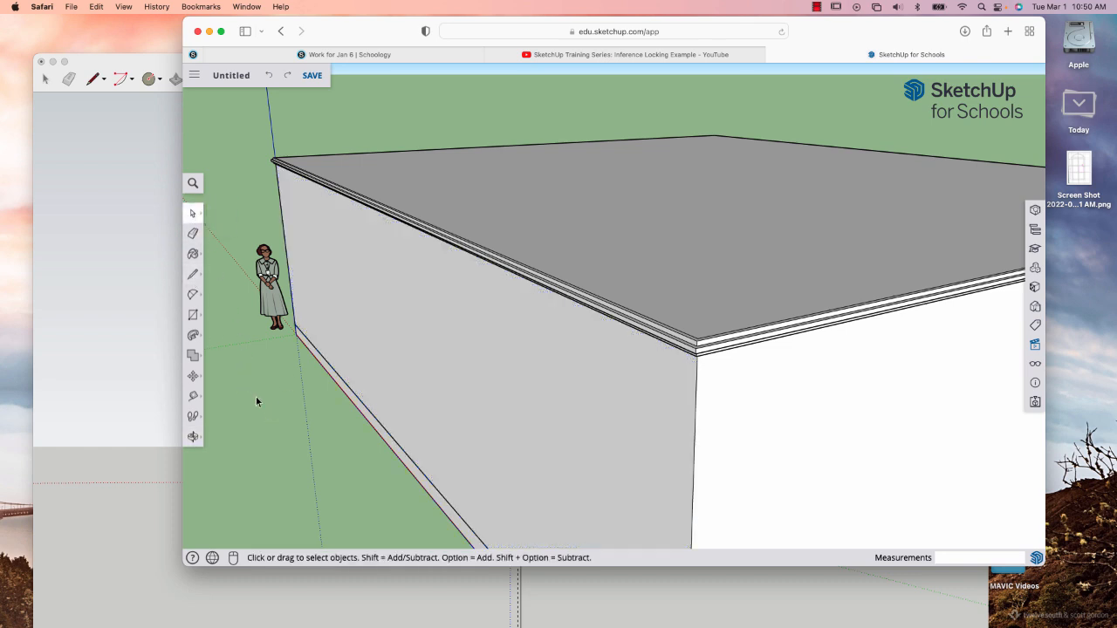
{"action": "key", "text": "o"}
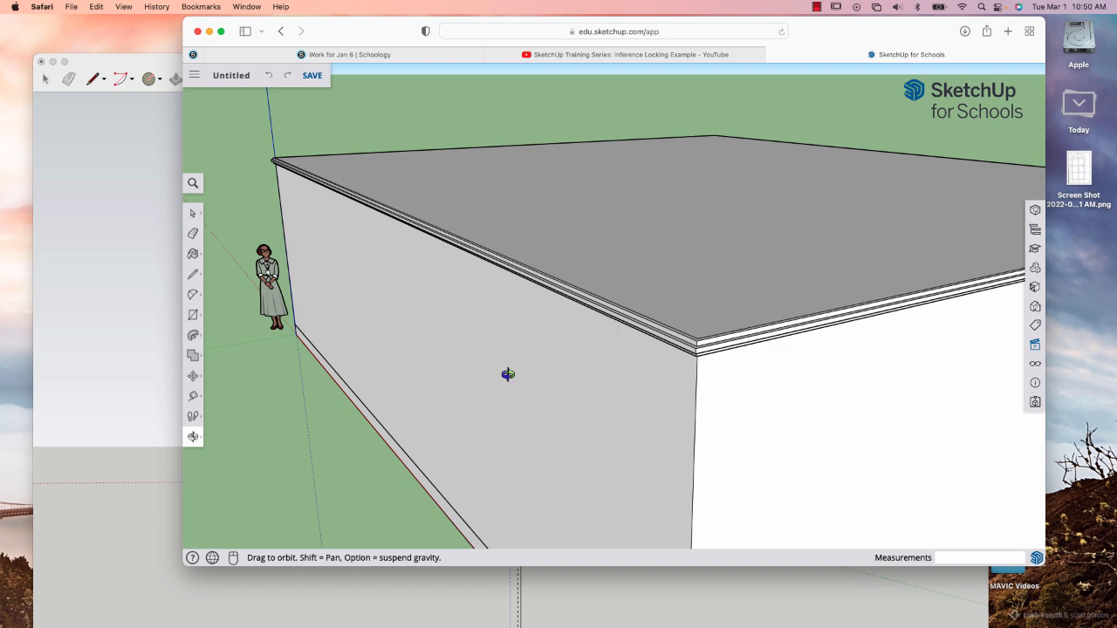
Select the entire block together with its cornice, leaving the base slab out of the selection.
{"action": "left_click_drag", "start_coordinate": [506, 374], "coordinate": [582, 328]}
{"action": "scroll", "coordinate": [582, 328], "scroll_direction": "down", "scroll_amount": 5}
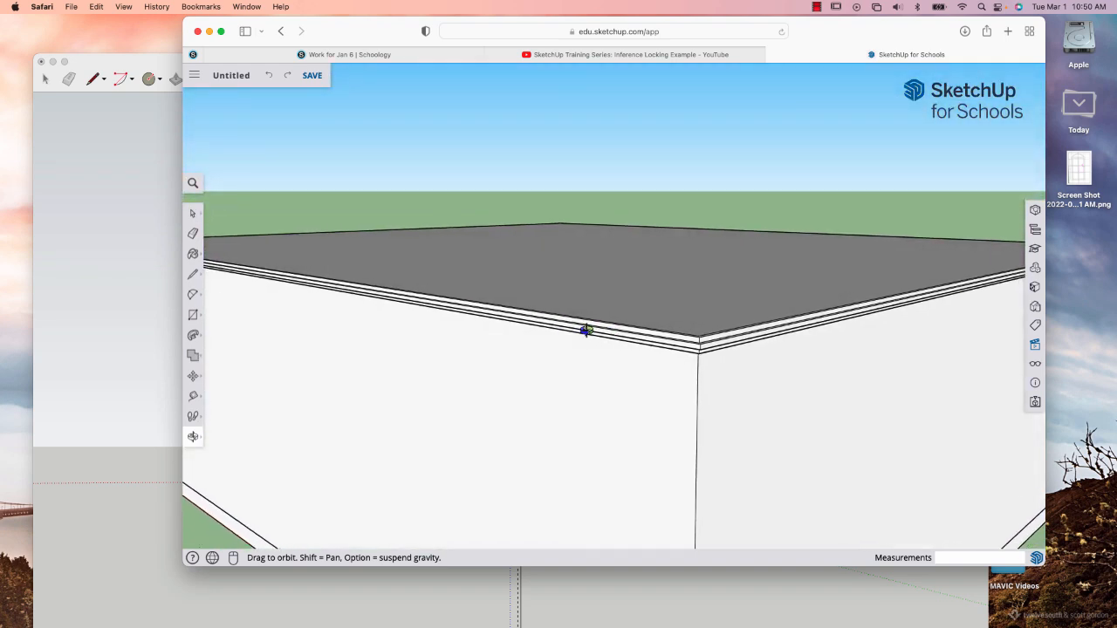
{"action": "scroll", "coordinate": [585, 330], "scroll_direction": "down", "scroll_amount": 1}
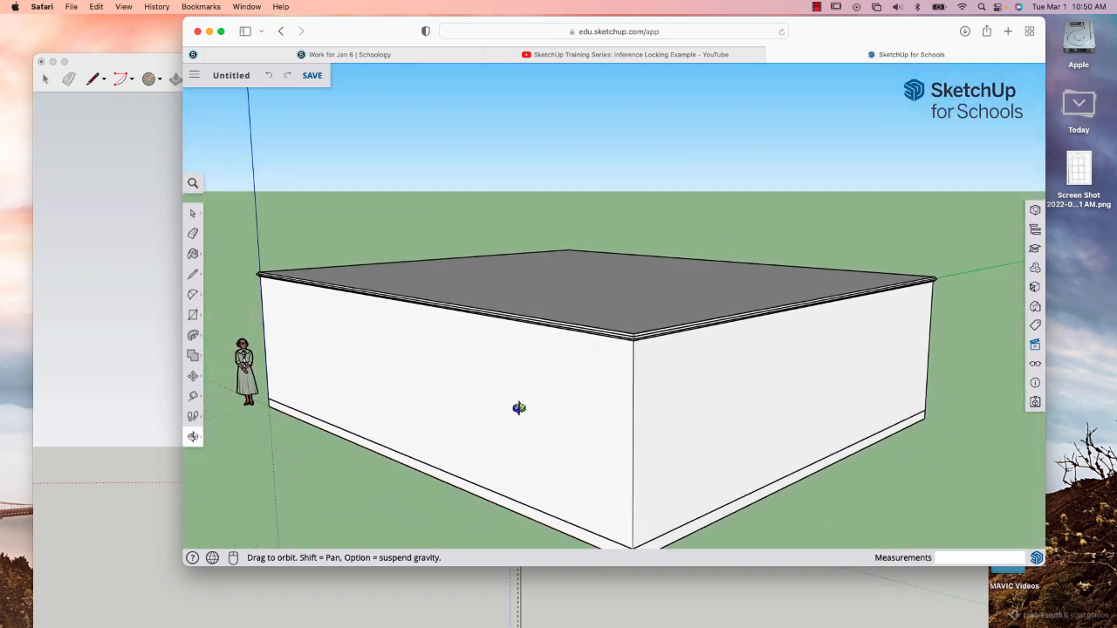
{"action": "left_click", "coordinate": [193, 213]}
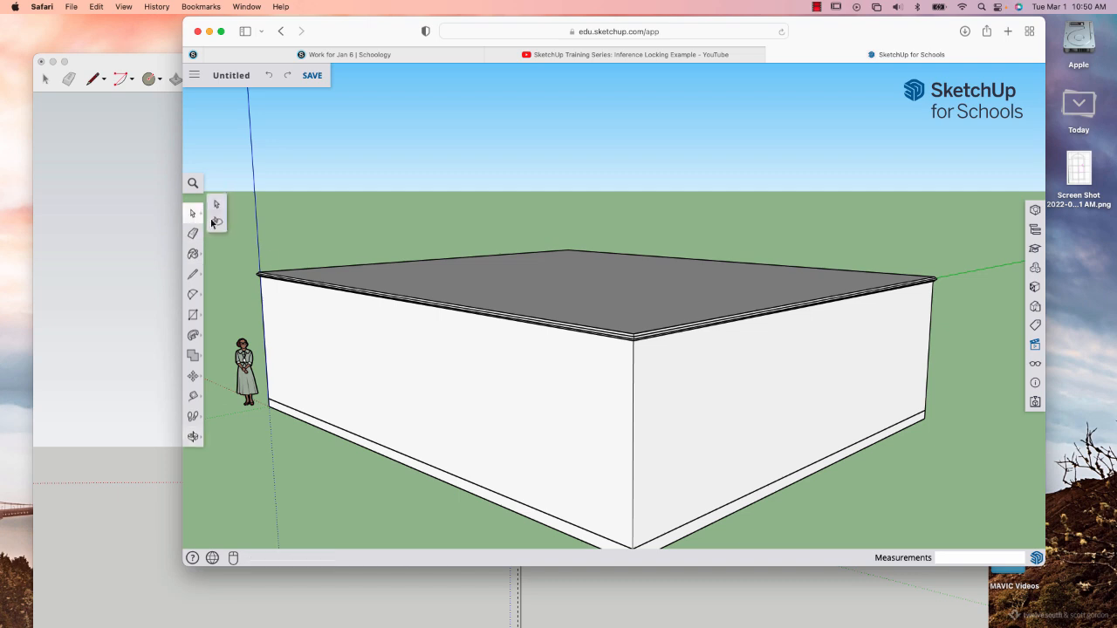
{"action": "triple_click", "coordinate": [394, 317]}
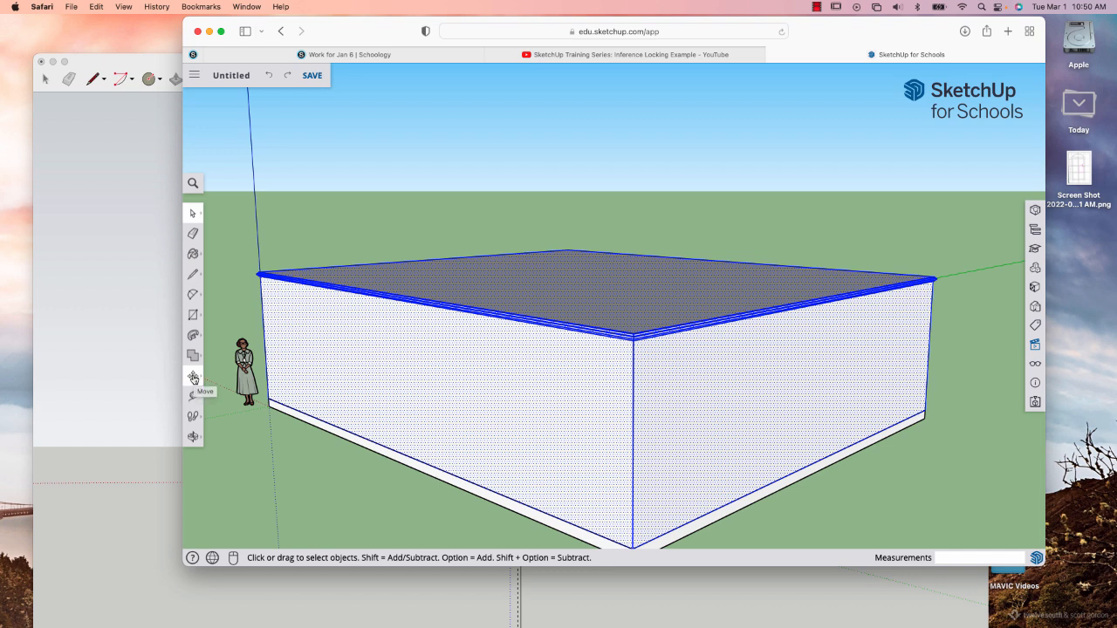
Copy the selected storey vertically by 3.09 m from its bottom corner and repeat the copy with x2 to stack two more storeys.
{"action": "left_click", "coordinate": [193, 377]}
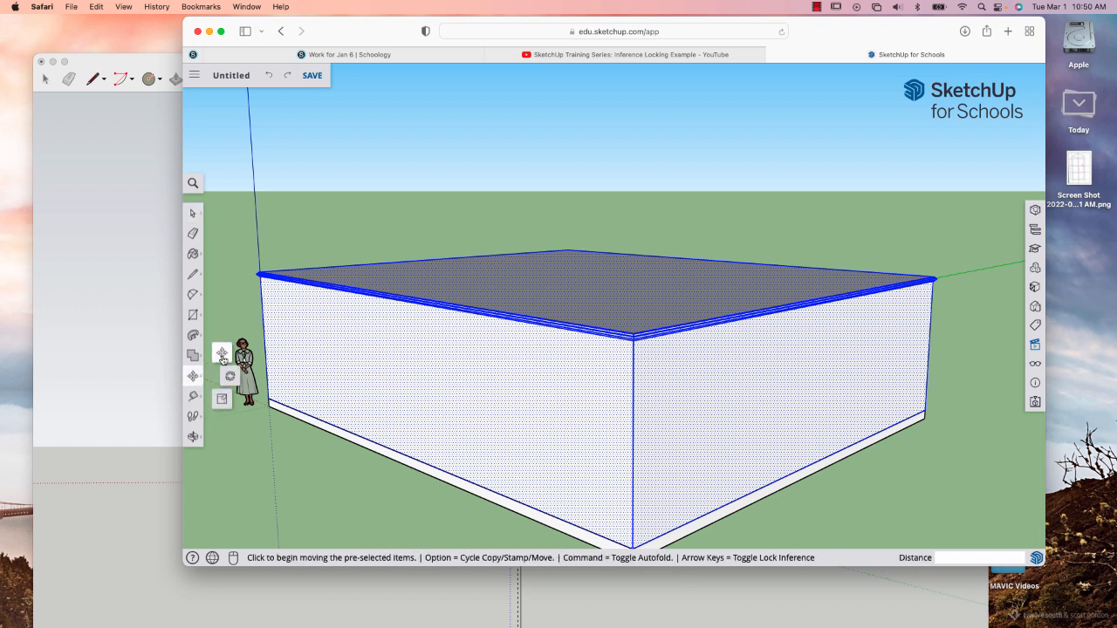
{"action": "left_click", "coordinate": [222, 356]}
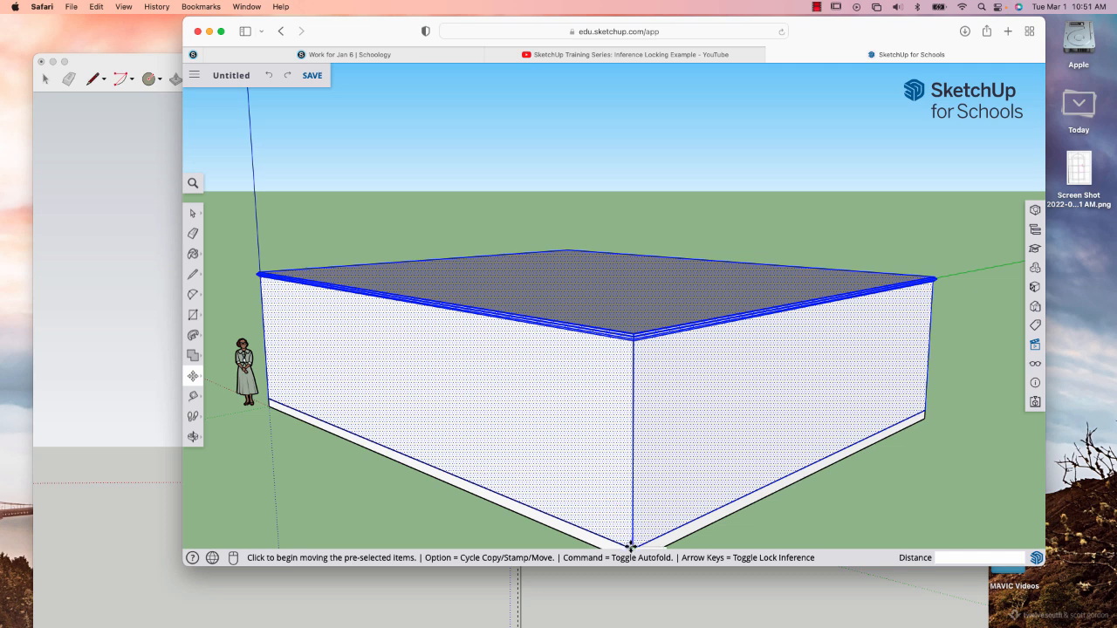
{"action": "key", "text": "alt"}
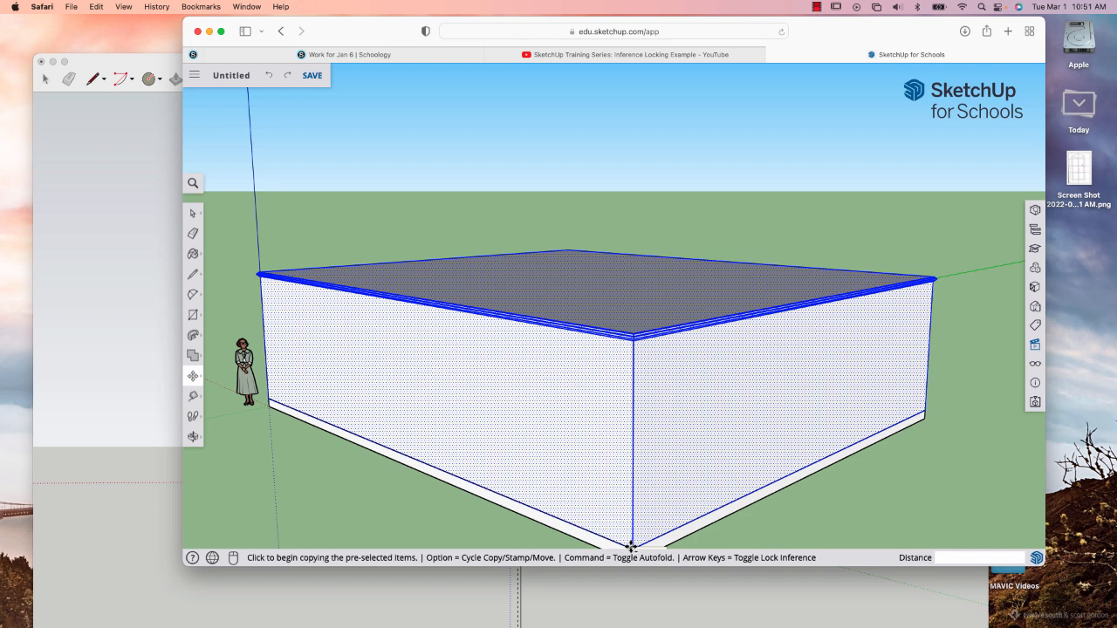
{"action": "left_click", "coordinate": [631, 547]}
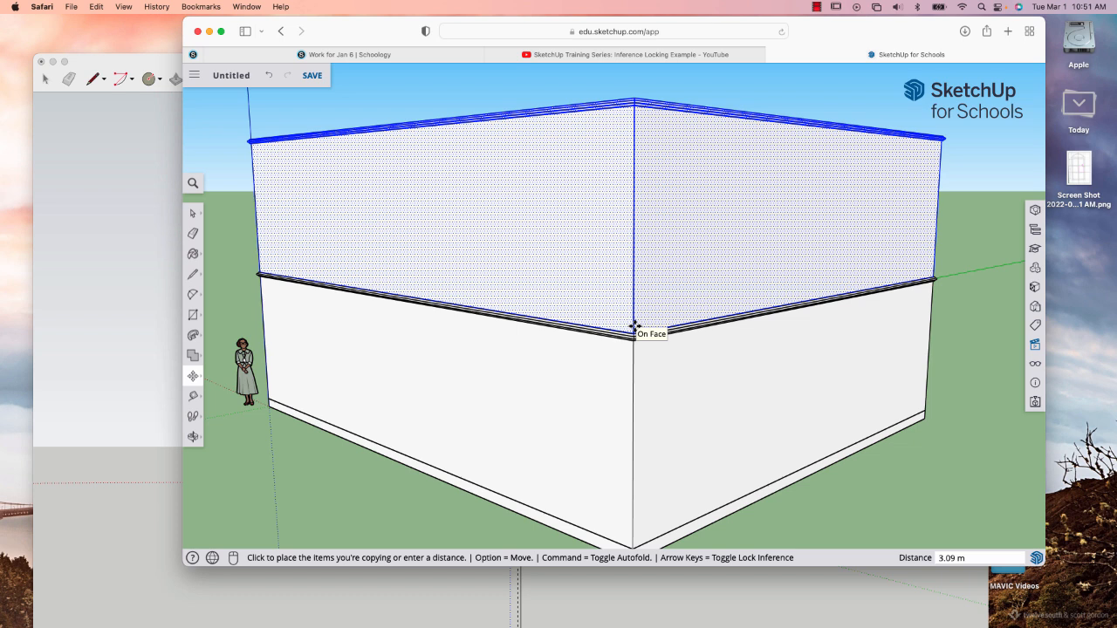
{"action": "type", "text": "x2"}
{"action": "key", "text": "Return"}
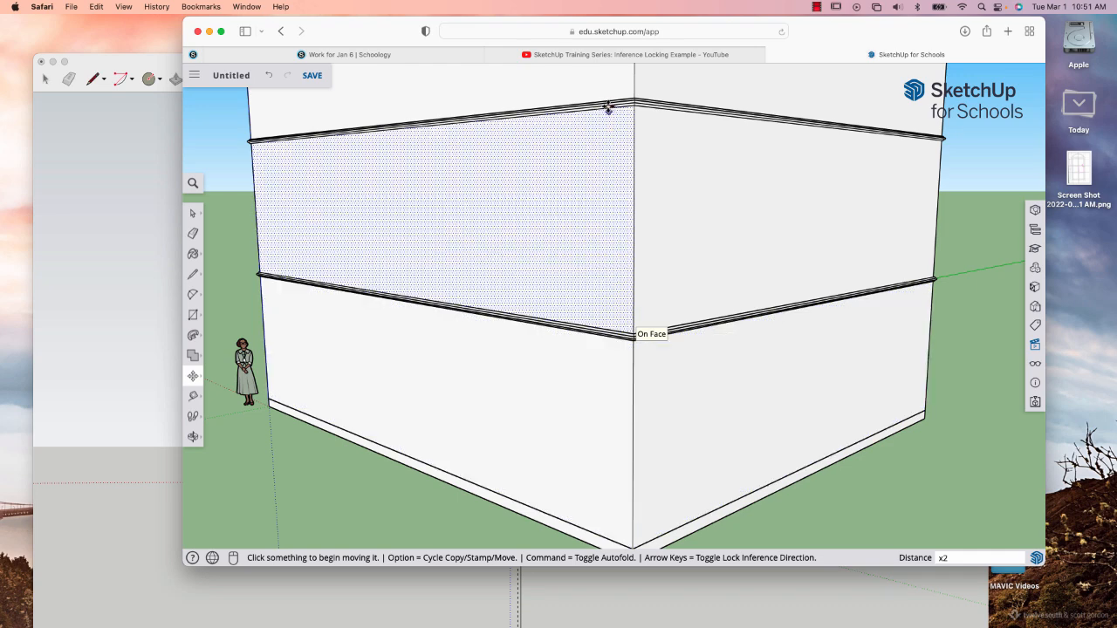
Select all connected geometry of the three stacked storeys, make it a single group, and clear the selection.
{"action": "scroll", "coordinate": [613, 163], "scroll_direction": "down", "scroll_amount": 5}
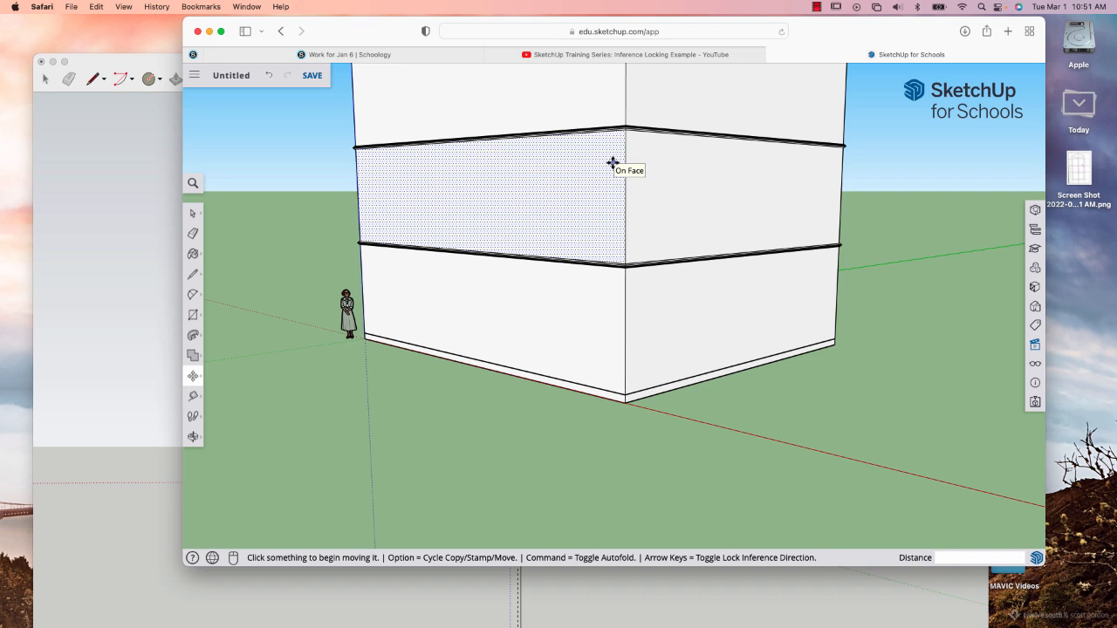
{"action": "key", "text": "h"}
{"action": "left_click_drag", "start_coordinate": [634, 149], "coordinate": [631, 257]}
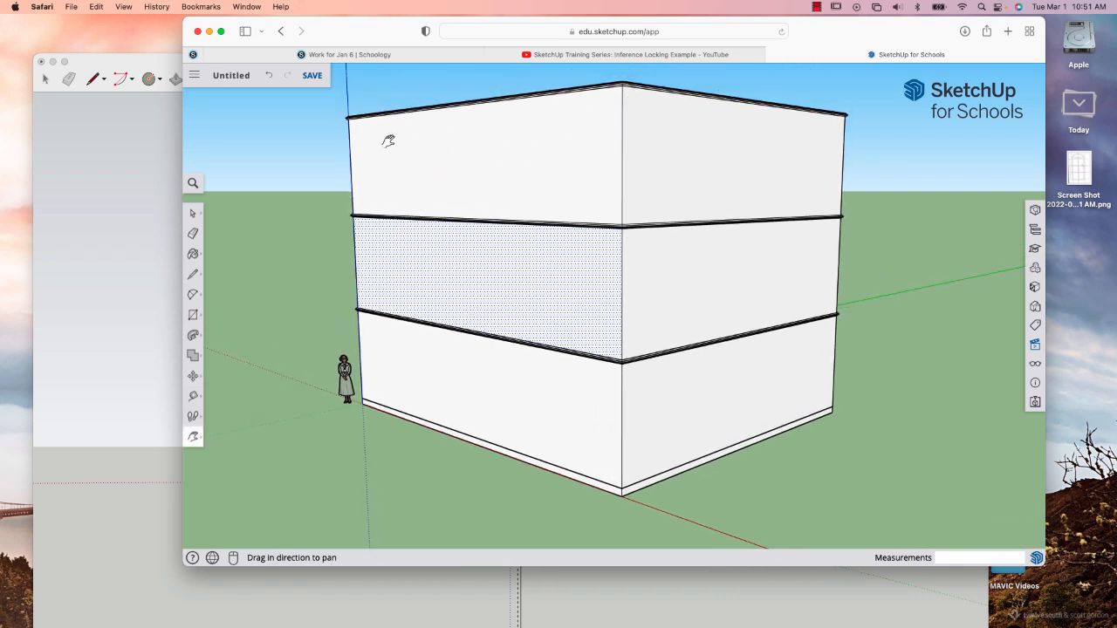
{"action": "left_click", "coordinate": [193, 212]}
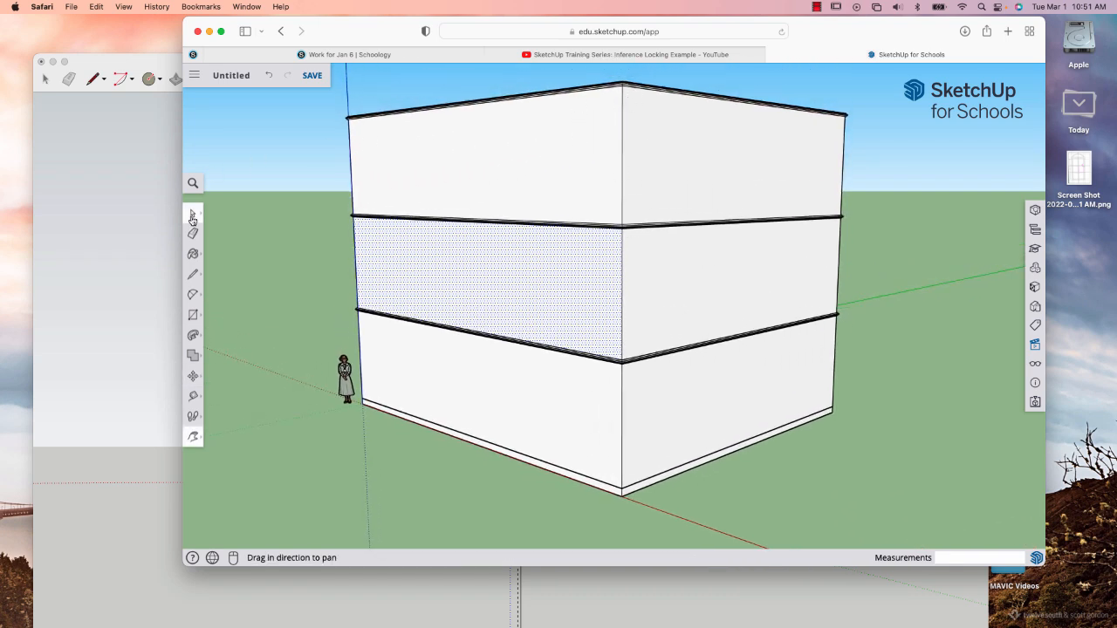
{"action": "triple_click", "coordinate": [520, 184]}
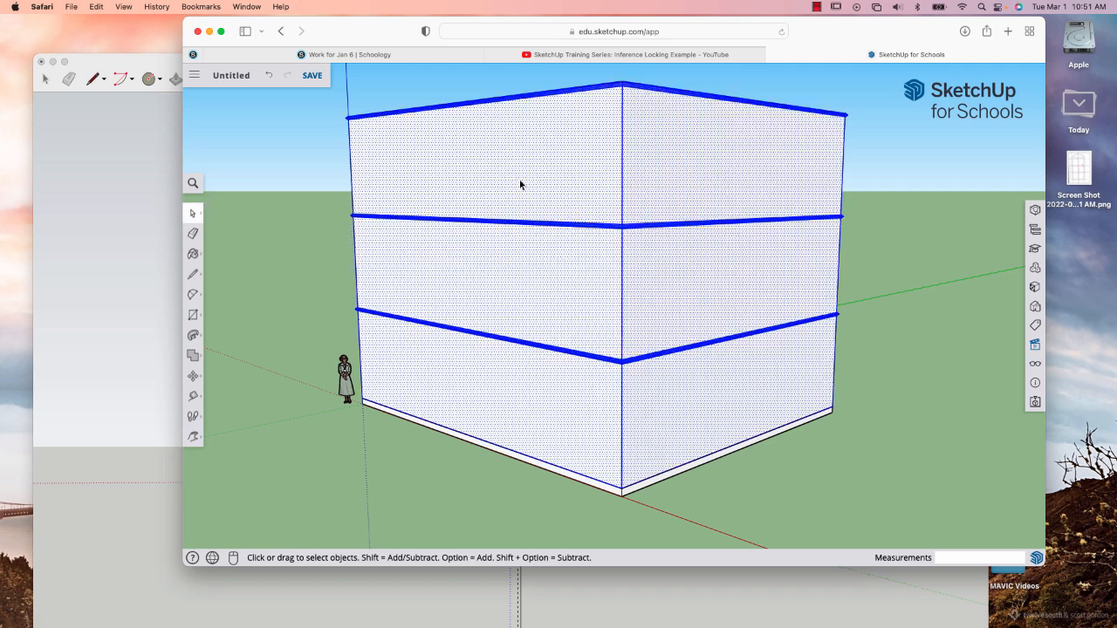
{"action": "right_click", "coordinate": [579, 212]}
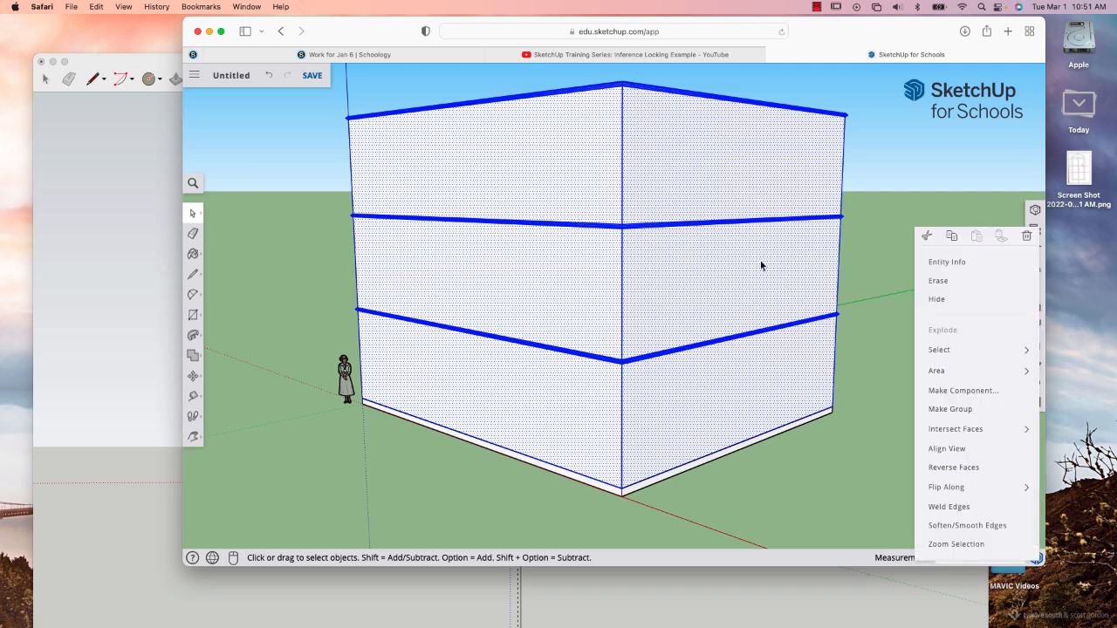
{"action": "left_click", "coordinate": [940, 409]}
{"action": "left_click", "coordinate": [763, 464]}
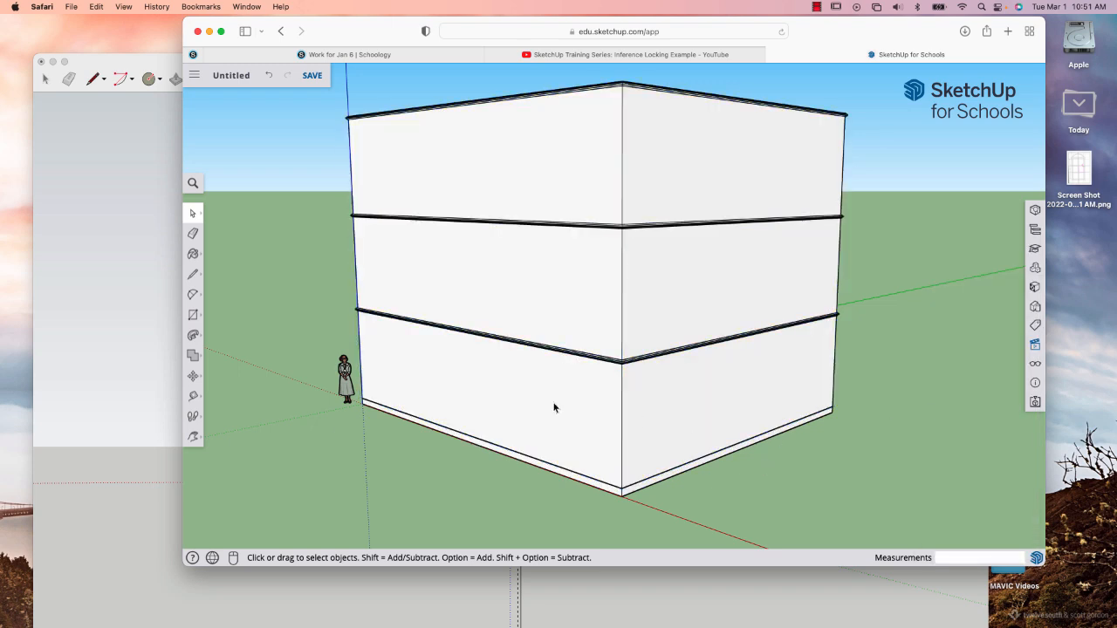